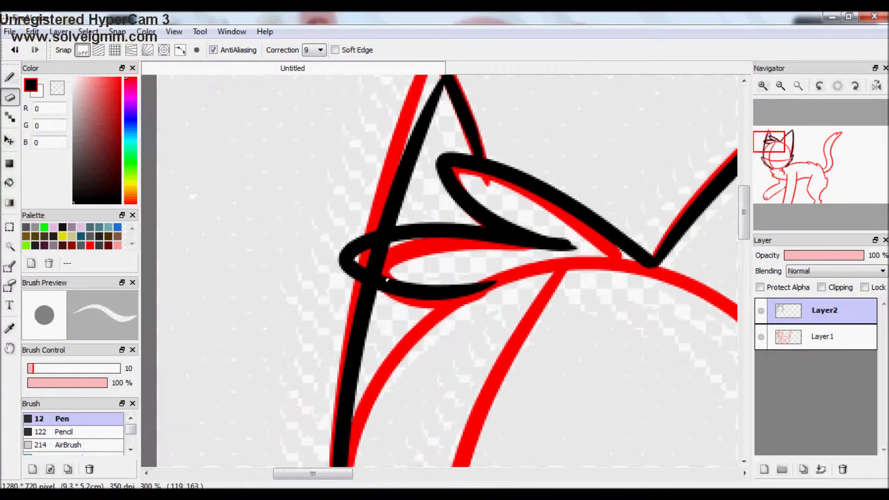
# Ink the jagged neck and chest fur below the head on Layer2 with the black Pen at size 12.
pyautogui.press('-')
pyautogui.press('-')
pyautogui.press('-')
pyautogui.press('n')
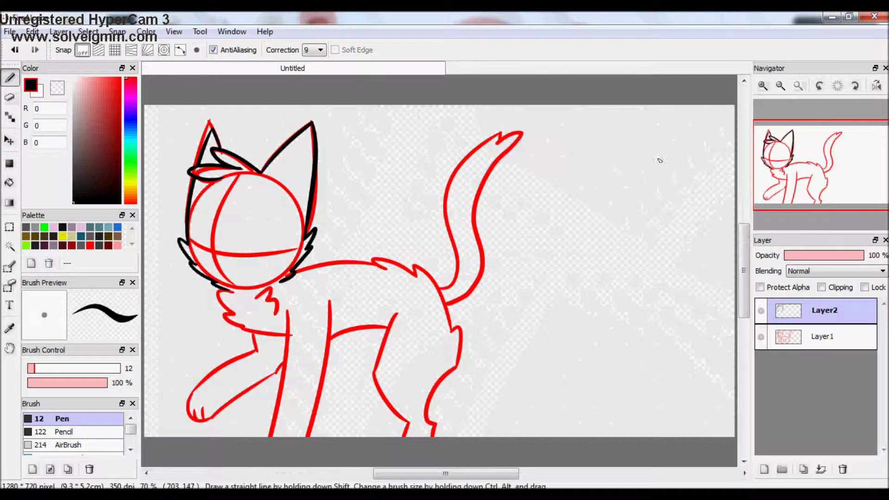
pyautogui.press('+')
pyautogui.press('+')
pyautogui.moveTo(474, 281); pyautogui.dragTo(499, 346)
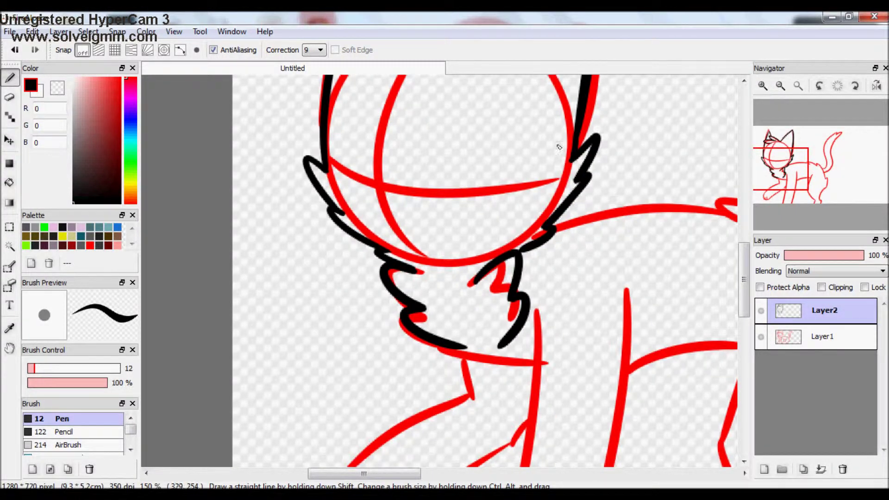
# Ink the small rounded nose, a short smile and the oval outline of the larger eye.
pyautogui.press('+')
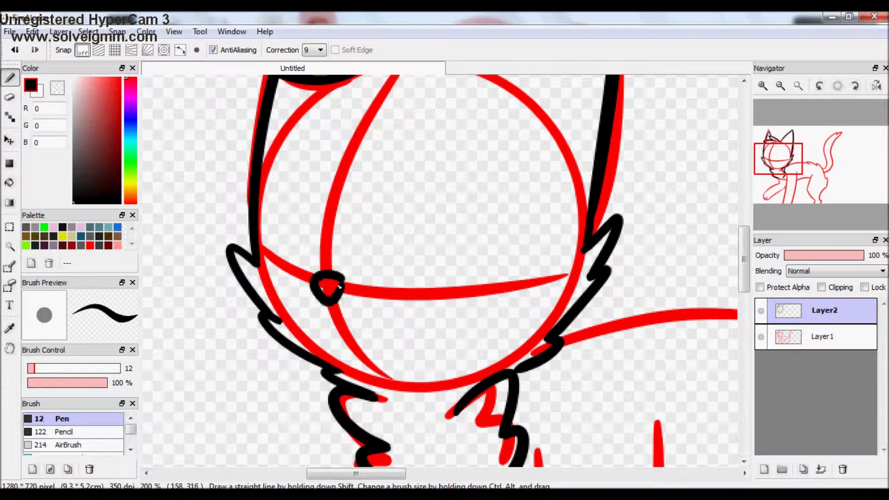
pyautogui.click(340, 319)
pyautogui.moveTo(386, 306); pyautogui.dragTo(388, 306)
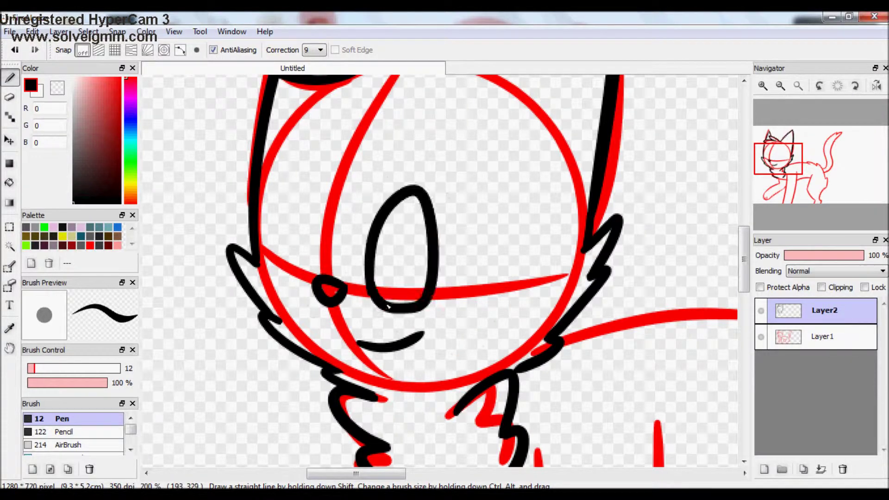
# Ink the narrower second eye and fill the upper part of both eyes black.
pyautogui.moveTo(375, 243); pyautogui.dragTo(427, 242)
pyautogui.moveTo(291, 199)
pyautogui.mouseDown()
pyautogui.moveTo(277, 283)
pyautogui.moveTo(297, 197)
pyautogui.mouseUp()
pyautogui.moveTo(282, 241); pyautogui.dragTo(301, 240)
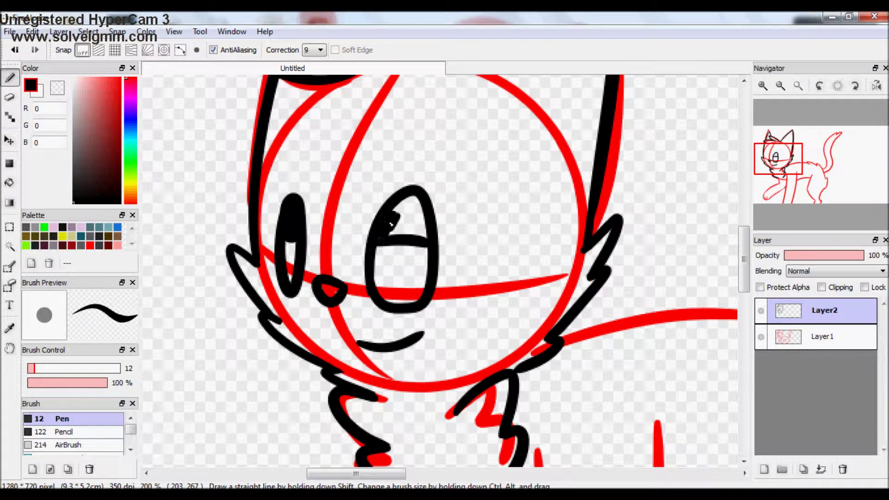
pyautogui.moveTo(425, 216); pyautogui.dragTo(399, 205)
# Erase the short smile and try a wider mouth curve across the lower face.
pyautogui.click(762, 85)
pyautogui.press('e')
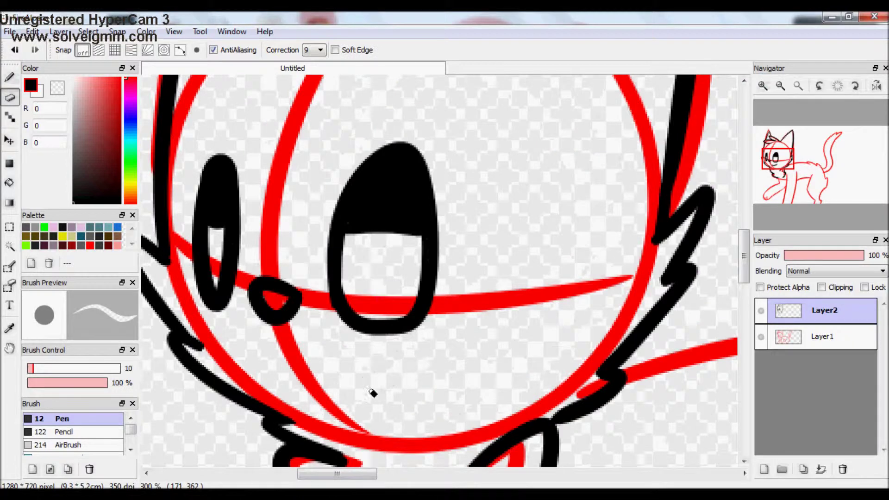
pyautogui.press('n')
pyautogui.moveTo(280, 348); pyautogui.dragTo(514, 334)
pyautogui.hotkey('ctrl', 'z')
pyautogui.hotkey('ctrl', 'z')
pyautogui.moveTo(277, 347); pyautogui.dragTo(566, 313)
# Set the pen size to 5 and draw a wide crescent grin with individual teeth below the nose and eyes.
pyautogui.press('[')
pyautogui.press('[')
pyautogui.press('[')
pyautogui.press('[')
pyautogui.press('[')
pyautogui.press('[')
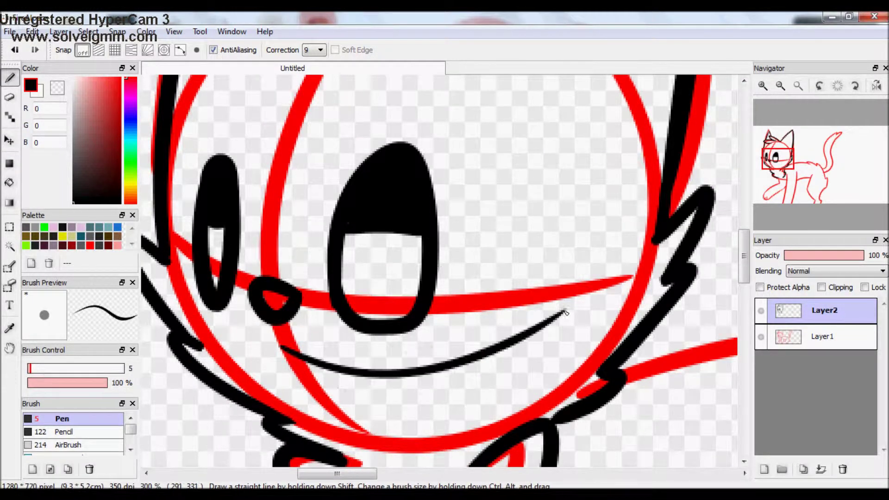
pyautogui.hotkey('ctrl', 'z')
pyautogui.moveTo(282, 348); pyautogui.dragTo(421, 398)
pyautogui.hotkey('ctrl', 'z')
pyautogui.moveTo(222, 321)
pyautogui.mouseDown()
pyautogui.moveTo(542, 319)
pyautogui.moveTo(331, 351)
pyautogui.moveTo(470, 353)
pyautogui.mouseUp()
pyautogui.hotkey('ctrl', 'z')
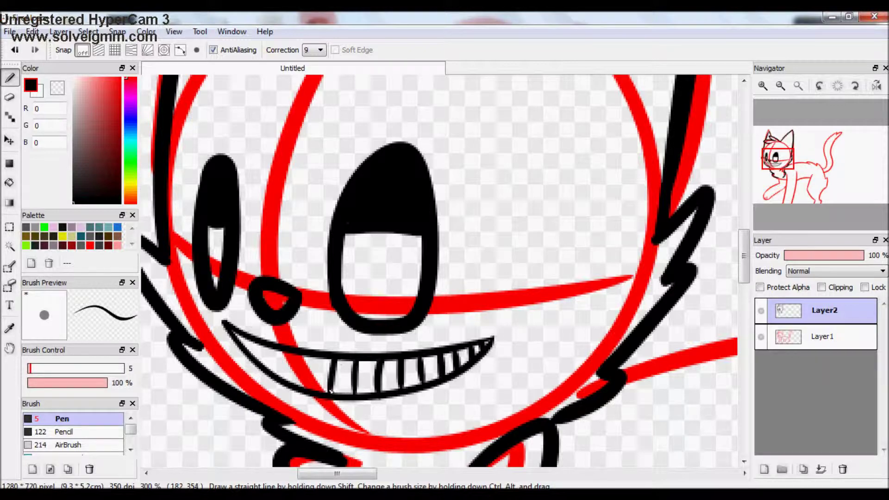
pyautogui.press('Home')
pyautogui.click(760, 336)
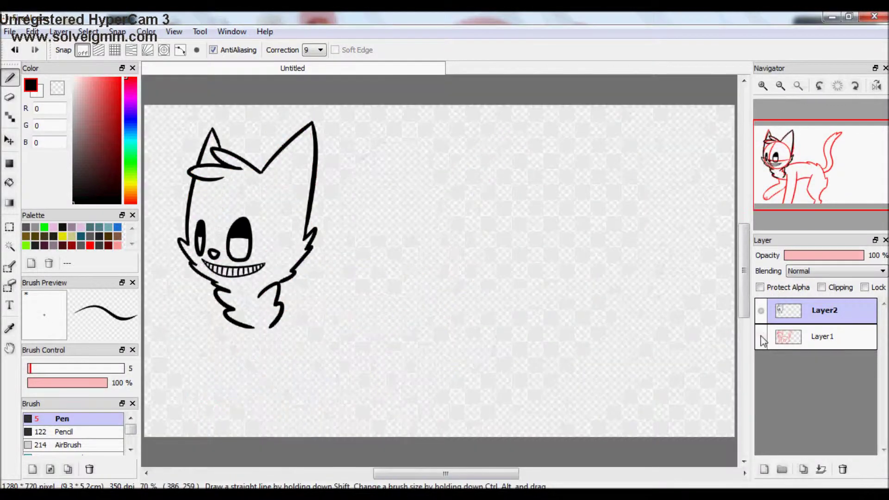
pyautogui.click(761, 337)
# Set the pen size to 12 and ink the back from the neck to the tail base with fur tufts.
pyautogui.scroll(3, 788, 167)
pyautogui.press(']')
pyautogui.press(']')
pyautogui.press(']')
pyautogui.press(']')
pyautogui.press(']')
pyautogui.press(']')
pyautogui.moveTo(805, 181)
pyautogui.mouseDown()
pyautogui.moveTo(795, 173)
pyautogui.moveTo(806, 176)
pyautogui.mouseUp()
pyautogui.moveTo(327, 248); pyautogui.dragTo(519, 226)
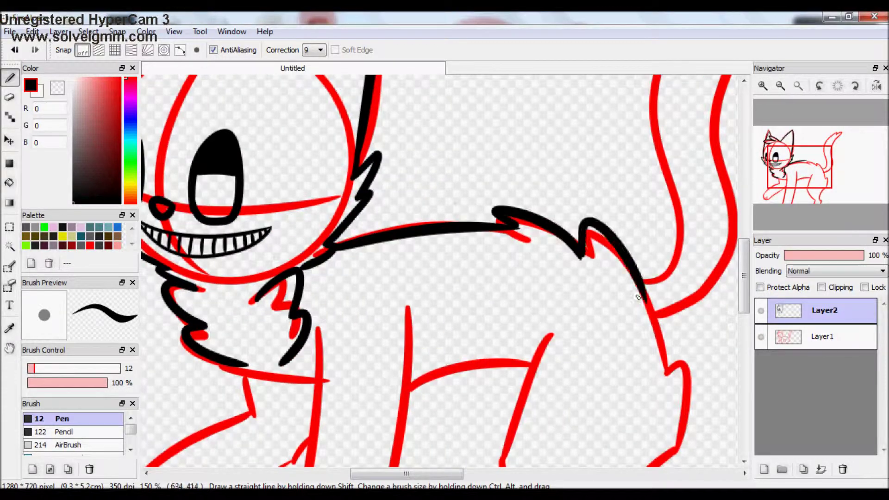
# Ink both long contours of the standing front leg down to the canvas edge.
pyautogui.moveTo(814, 162); pyautogui.dragTo(807, 183)
pyautogui.moveTo(385, 139); pyautogui.dragTo(351, 412)
pyautogui.moveTo(488, 119); pyautogui.dragTo(421, 412)
pyautogui.hotkey('ctrl', 'z')
pyautogui.moveTo(487, 119); pyautogui.dragTo(419, 412)
# Ink the chest's lower line and the raised front leg with its rounded paw and toe lines.
pyautogui.moveTo(384, 203)
pyautogui.mouseDown()
pyautogui.moveTo(329, 191)
pyautogui.moveTo(318, 230)
pyautogui.mouseUp()
pyautogui.press('e')
pyautogui.press('b')
pyautogui.moveTo(316, 228); pyautogui.dragTo(222, 368)
pyautogui.hotkey('ctrl', 'z')
pyautogui.moveTo(316, 227); pyautogui.dragTo(175, 362)
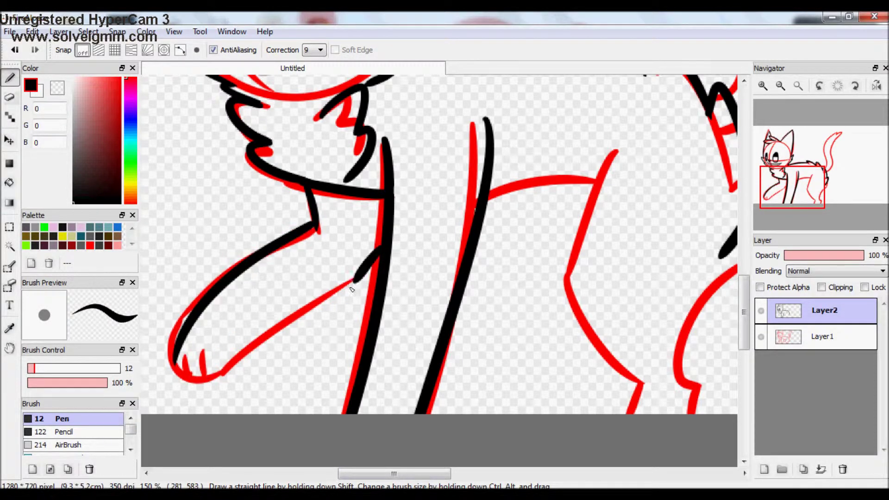
pyautogui.hotkey('ctrl', 'z')
pyautogui.moveTo(173, 359); pyautogui.dragTo(243, 364)
pyautogui.moveTo(184, 348); pyautogui.dragTo(187, 371)
# Undo the trial belly fur strokes and ink the front contour of the hind leg.
pyautogui.scroll(-2, 440, 245)
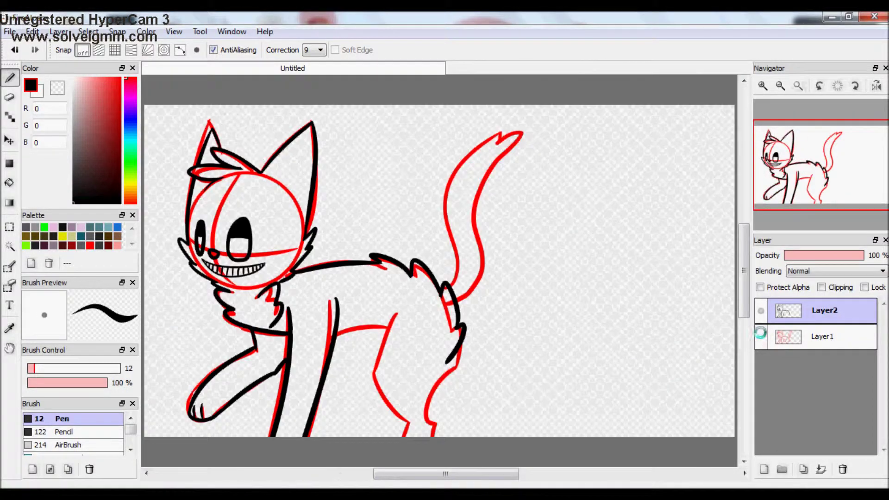
pyautogui.scroll(2, 315, 270)
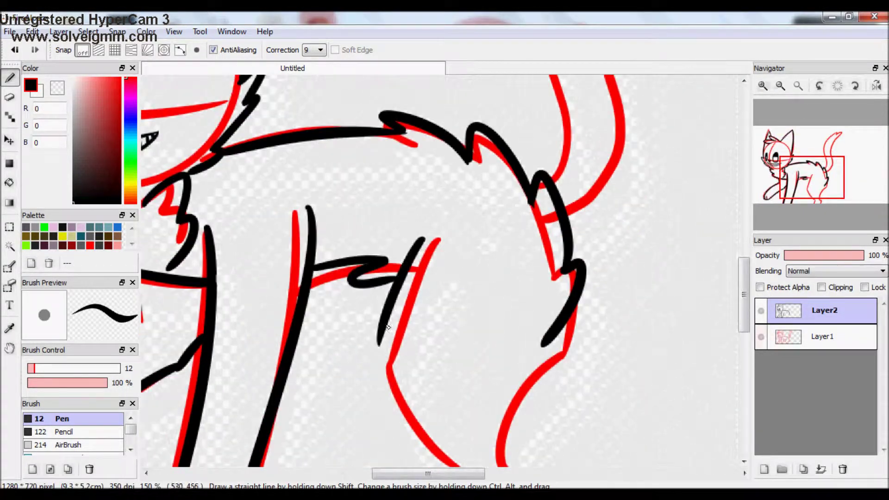
pyautogui.scroll(-3, 398, 382)
pyautogui.hotkey('ctrl', 'z')
pyautogui.moveTo(442, 123)
pyautogui.mouseDown()
pyautogui.moveTo(398, 301)
pyautogui.moveTo(489, 382)
pyautogui.mouseUp()
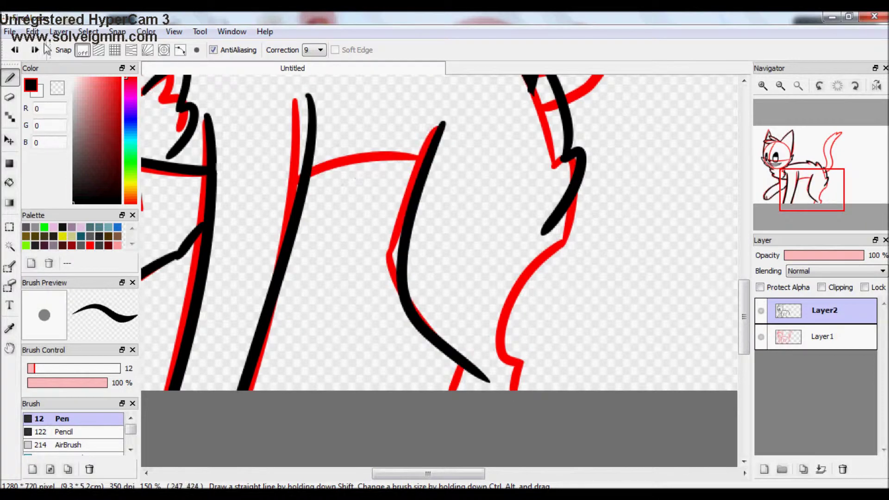
# Ink the hind leg's back contour down to the canvas edge and the jagged fur along the belly.
pyautogui.click(760, 337)
pyautogui.moveTo(544, 235)
pyautogui.mouseDown()
pyautogui.moveTo(508, 354)
pyautogui.moveTo(469, 391)
pyautogui.mouseUp()
pyautogui.click(760, 337)
pyautogui.press('e')
pyautogui.press('b')
pyautogui.moveTo(501, 348)
pyautogui.mouseDown()
pyautogui.moveTo(523, 364)
pyautogui.moveTo(516, 391)
pyautogui.mouseUp()
pyautogui.hotkey('ctrl', '-')
pyautogui.hotkey('ctrl', '-')
pyautogui.click(761, 337)
pyautogui.click(761, 337)
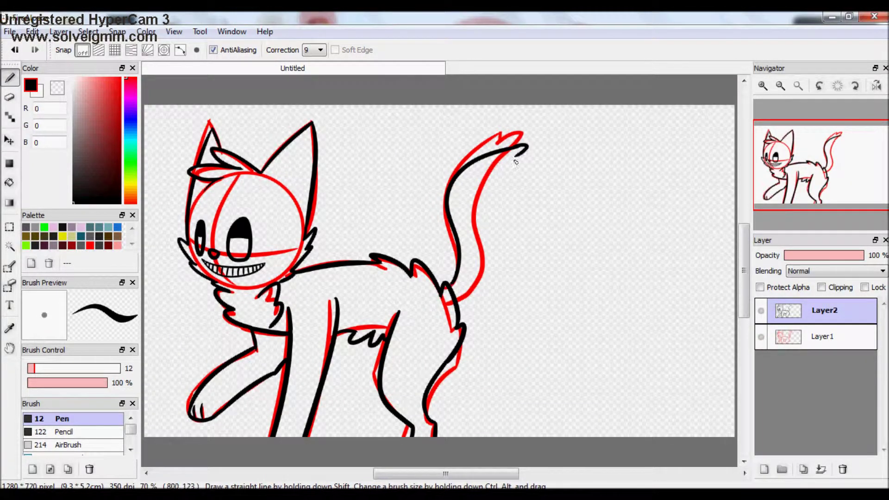
# Ink the curved tail with a tufted tip, bringing its outer contour back down to the rump.
pyautogui.hotkey('ctrl', '+')
pyautogui.hotkey('ctrl', '+')
pyautogui.moveTo(523, 138); pyautogui.dragTo(538, 159)
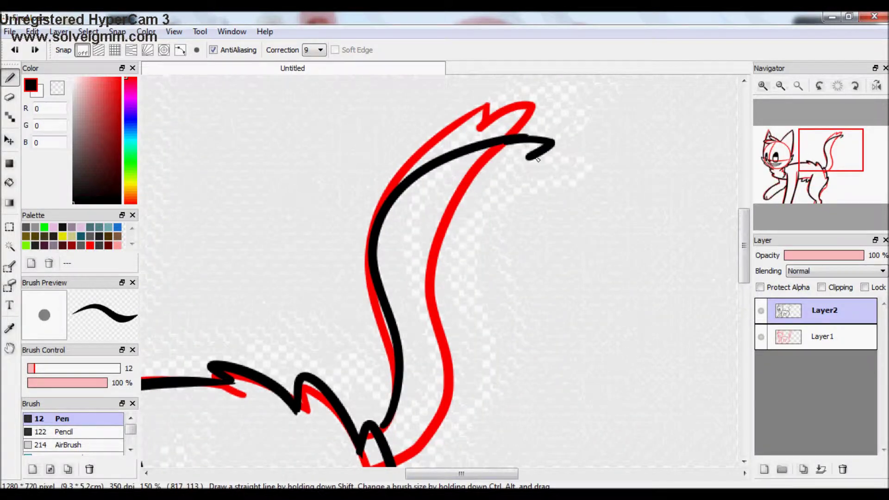
pyautogui.moveTo(577, 187); pyautogui.dragTo(419, 465)
pyautogui.hotkey('ctrl', '+')
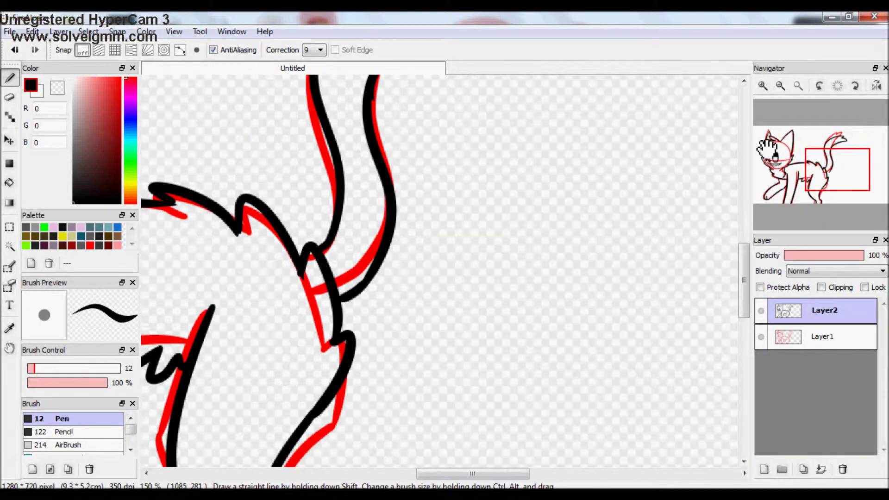
# Delete the red sketch layer, Layer1.
pyautogui.click(9, 97)
pyautogui.click(798, 86)
pyautogui.click(824, 336)
pyautogui.click(842, 469)
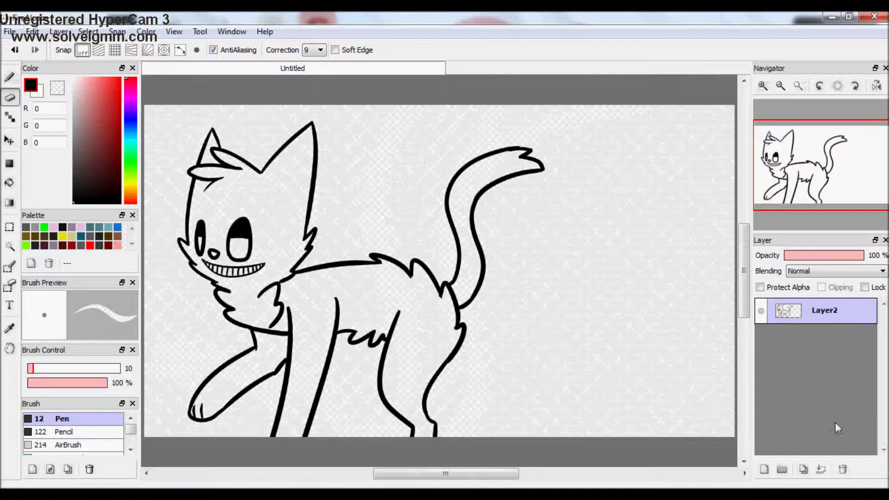
# Ink the far hind leg as a curved contour from the belly fur down beside the near hind leg.
pyautogui.scroll(2, 484, 340)
pyautogui.press('b')
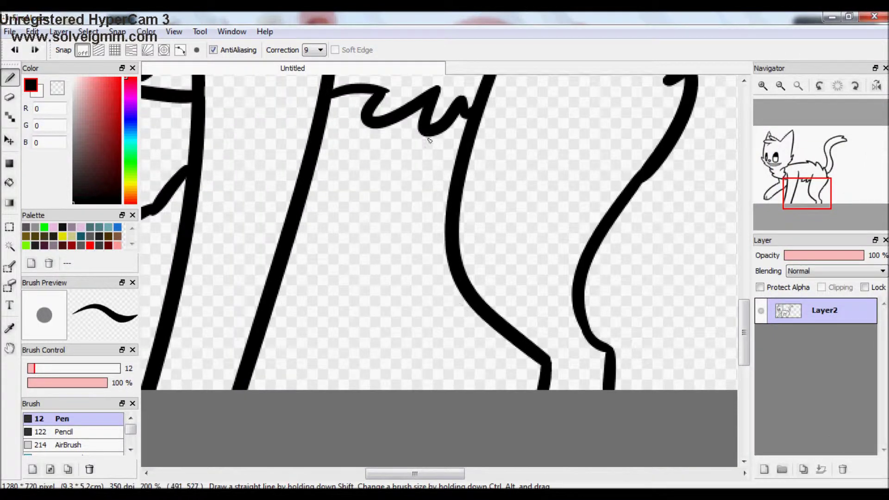
pyautogui.click(798, 86)
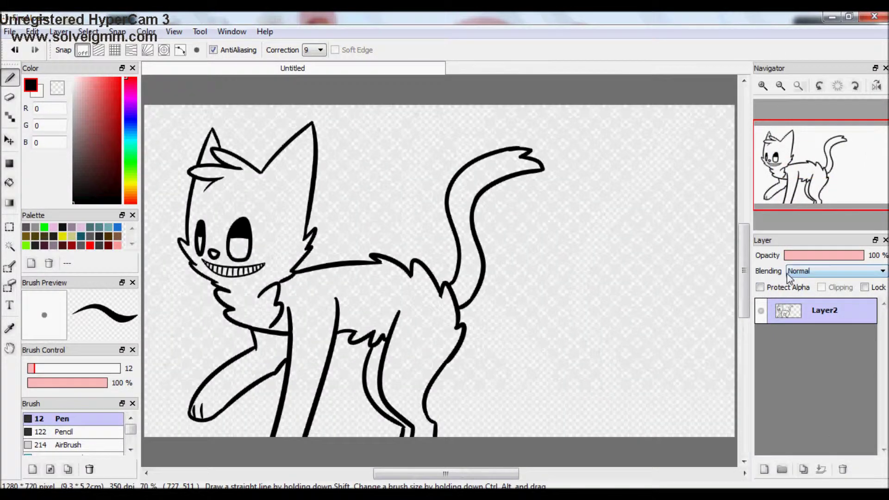
# Add a new layer and place it beneath the line art layer.
pyautogui.click(764, 469)
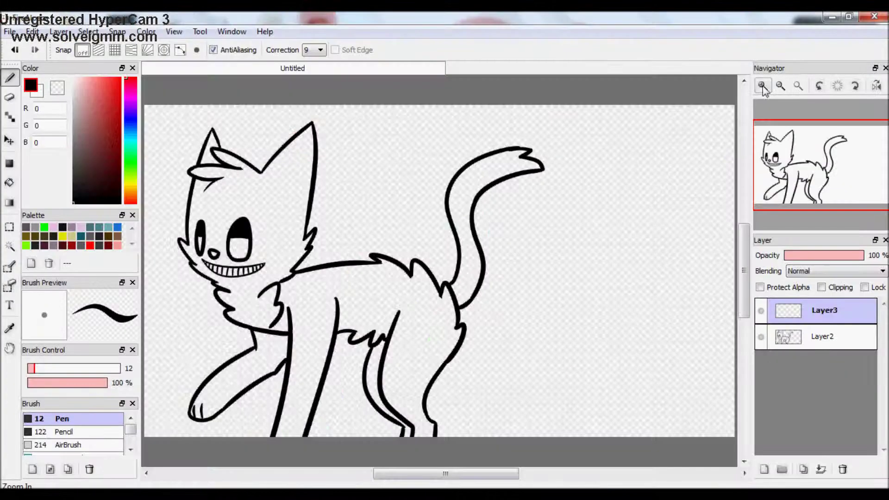
pyautogui.scroll(2, 440, 273)
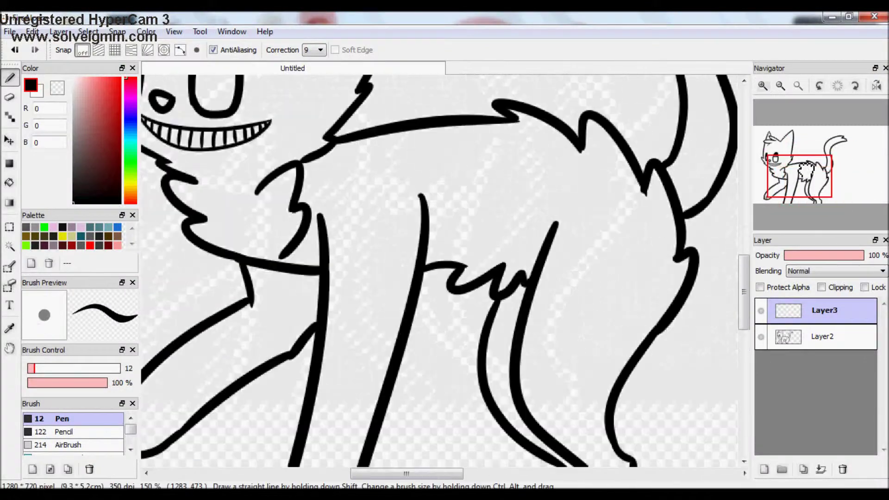
# Set the color to burnt orange (R 177, G 81, B 0) and bucket-fill the cat's head and body on Layer3.
pyautogui.moveTo(131, 200); pyautogui.dragTo(130, 161)
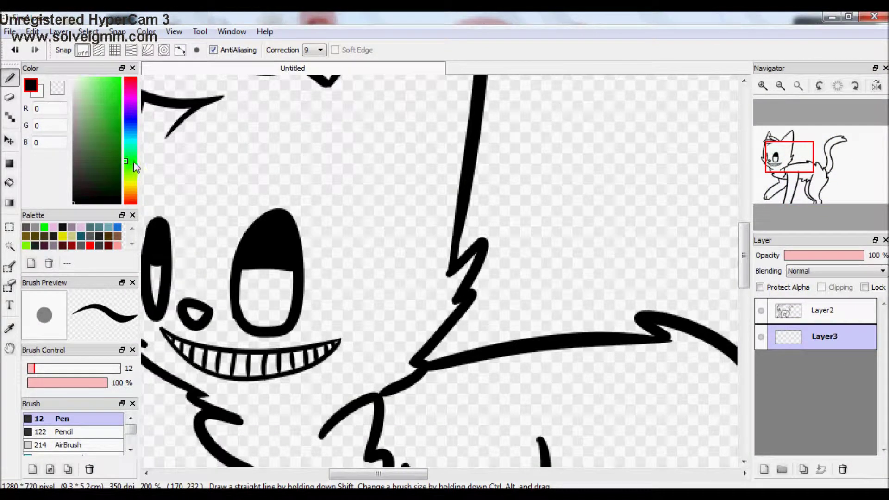
pyautogui.scroll(-1, 139, 198)
pyautogui.click(131, 195)
pyautogui.click(120, 143)
pyautogui.click(9, 182)
pyautogui.click(417, 272)
pyautogui.hotkey('ctrl', 'z')
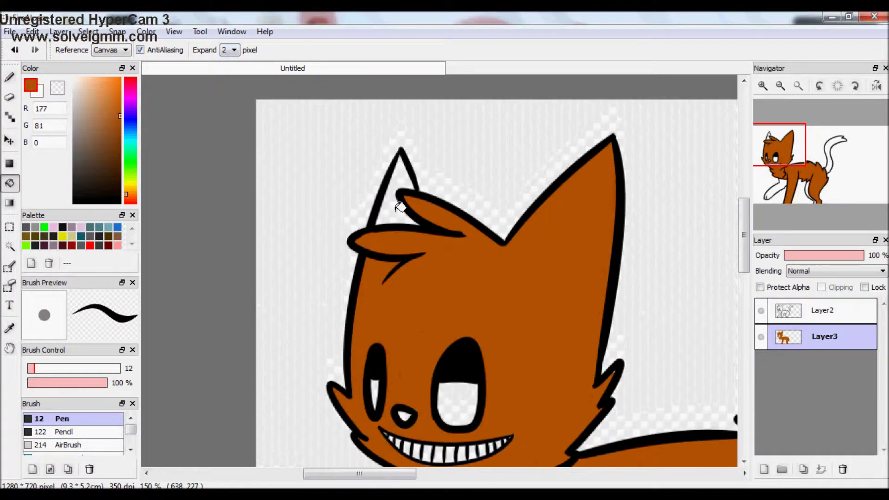
# Hide Layer3 and select the cat's silhouette without the background, using the Magic Wand with Expand set to 3 pixels.
pyautogui.click(761, 337)
pyautogui.press('w')
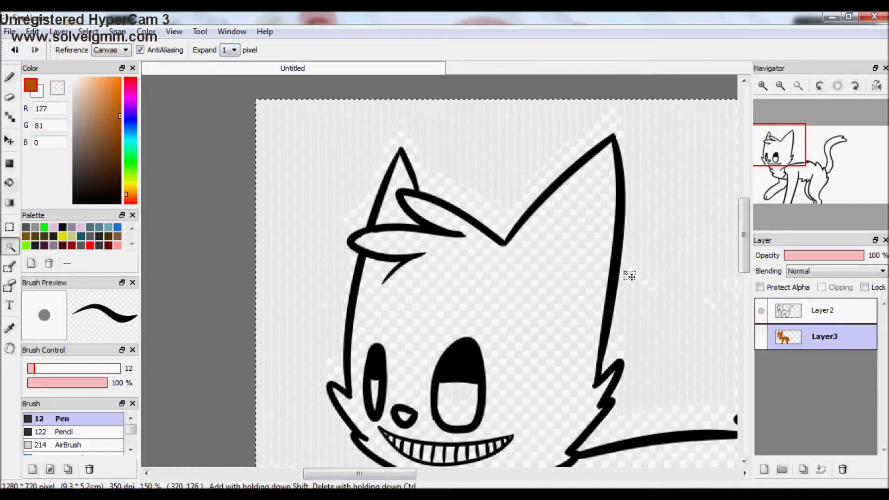
pyautogui.click(660, 272)
pyautogui.hotkey('ctrl', 'd')
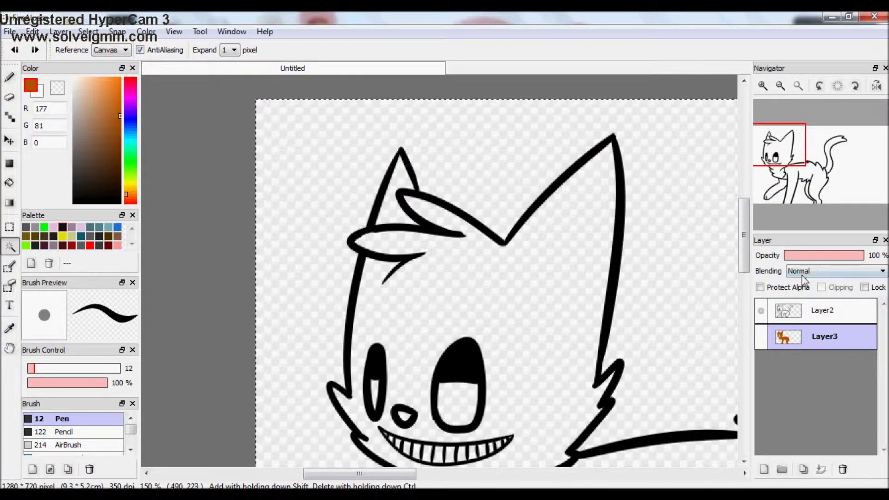
pyautogui.click(230, 50)
pyautogui.click(227, 72)
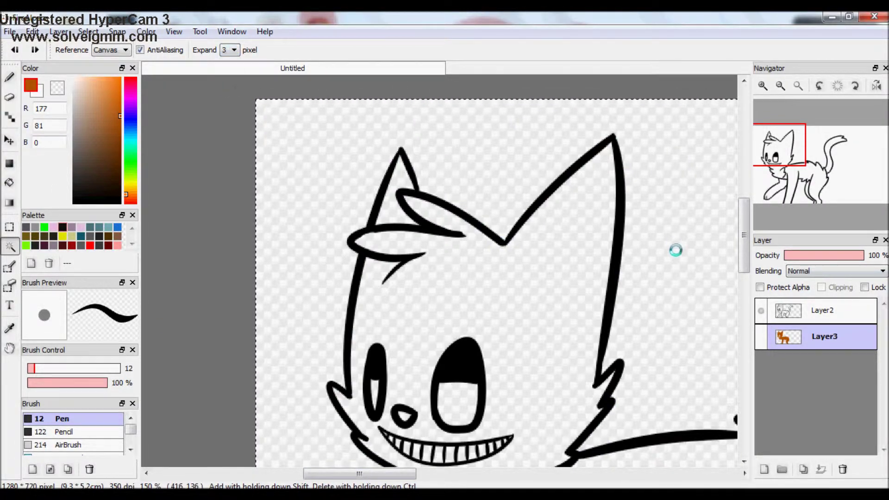
pyautogui.click(674, 248)
pyautogui.click(780, 86)
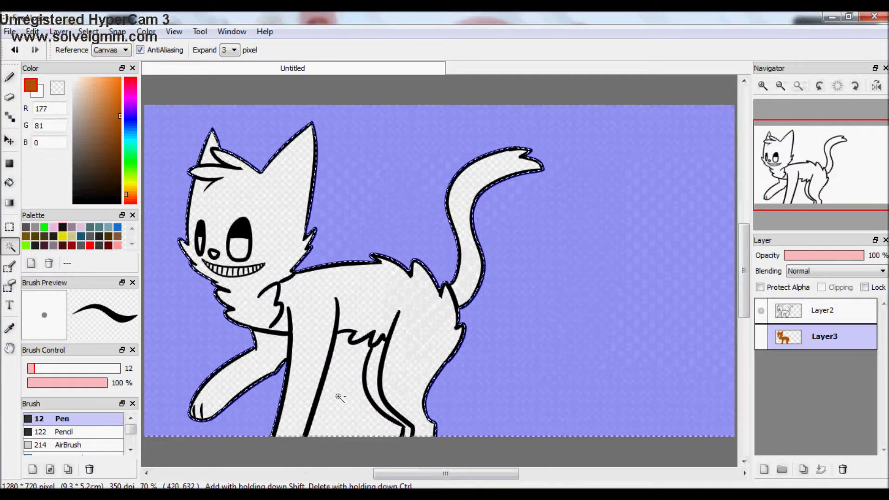
# Show Layer3 and paint the whole selected silhouette burnt orange with the Pen at size 305.
pyautogui.press('n')
pyautogui.doubleClick(824, 336)
pyautogui.click(425, 390)
pyautogui.moveTo(278, 208)
pyautogui.mouseDown()
pyautogui.moveTo(393, 370)
pyautogui.moveTo(542, 154)
pyautogui.mouseUp()
# Erase the short line between the cheek and neck fur on Layer2 and paint the gap orange on Layer3.
pyautogui.click(763, 86)
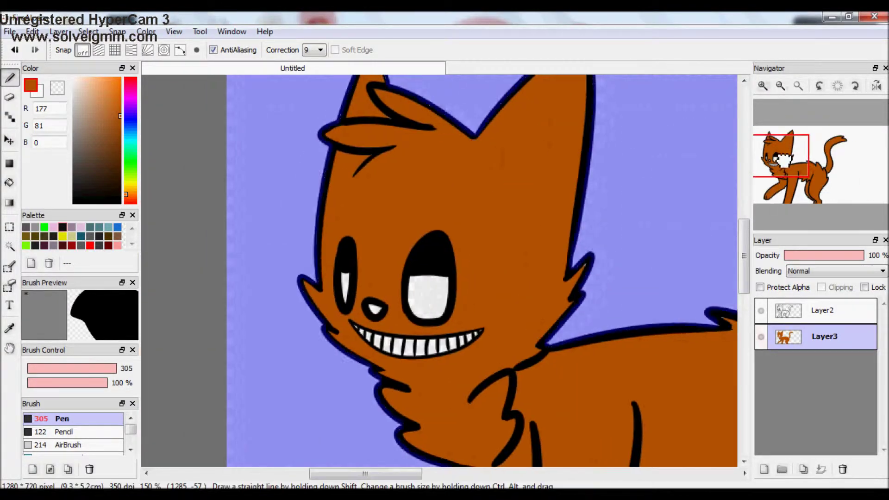
pyautogui.click(763, 86)
pyautogui.click(807, 316)
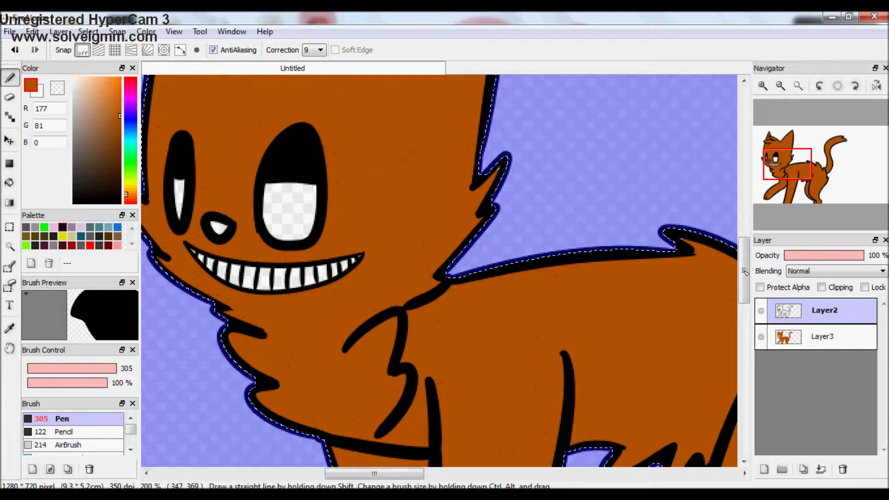
pyautogui.press('e')
pyautogui.moveTo(422, 301); pyautogui.dragTo(410, 309)
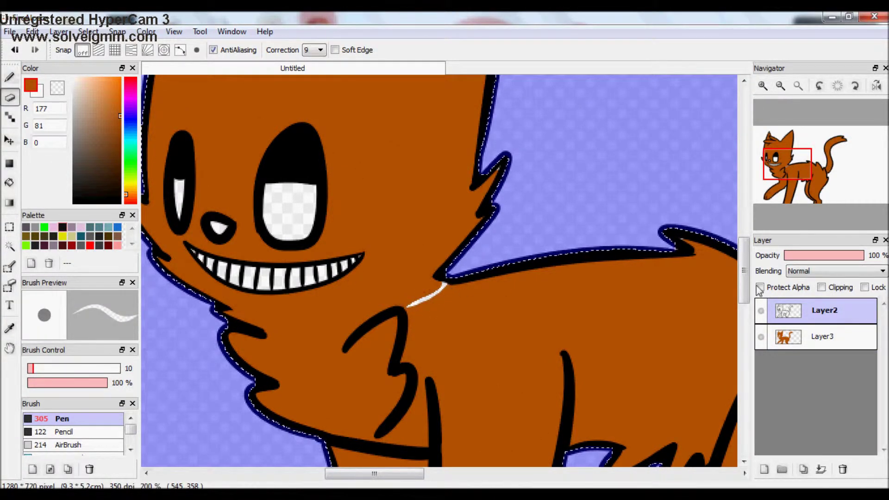
pyautogui.press('n')
pyautogui.moveTo(789, 169)
pyautogui.mouseDown()
pyautogui.moveTo(802, 191)
pyautogui.moveTo(836, 168)
pyautogui.moveTo(786, 159)
pyautogui.mouseUp()
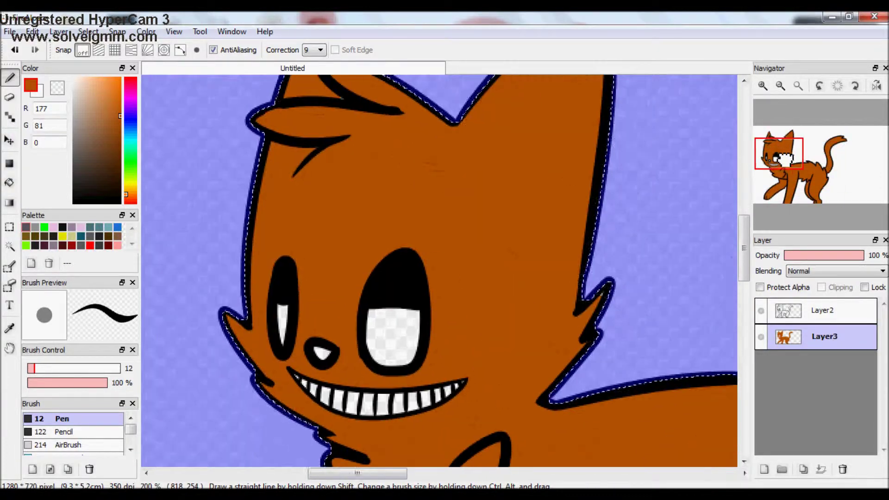
pyautogui.moveTo(396, 267); pyautogui.dragTo(744, 177)
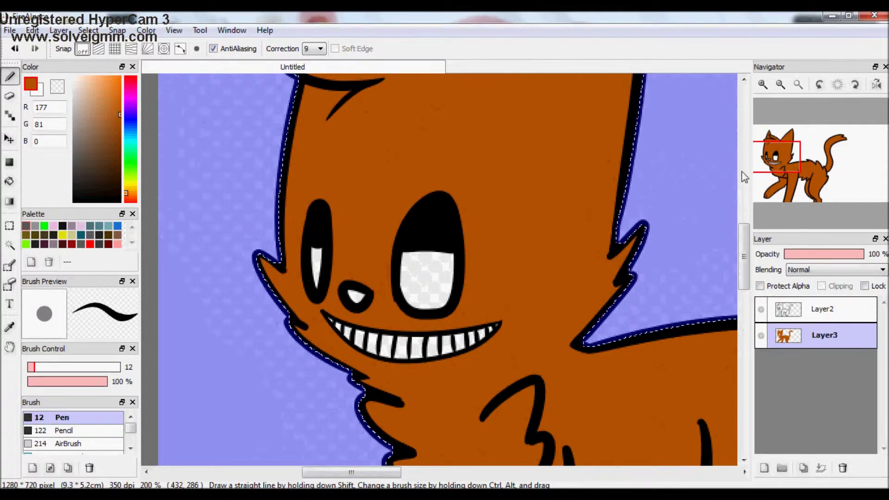
# Clear the selection and paint the lower parts of both eyes near-white and the nose brown.
pyautogui.hotkey('ctrl', 'd')
pyautogui.click(760, 286)
pyautogui.click(73, 76)
pyautogui.hotkey('ctrl', '+')
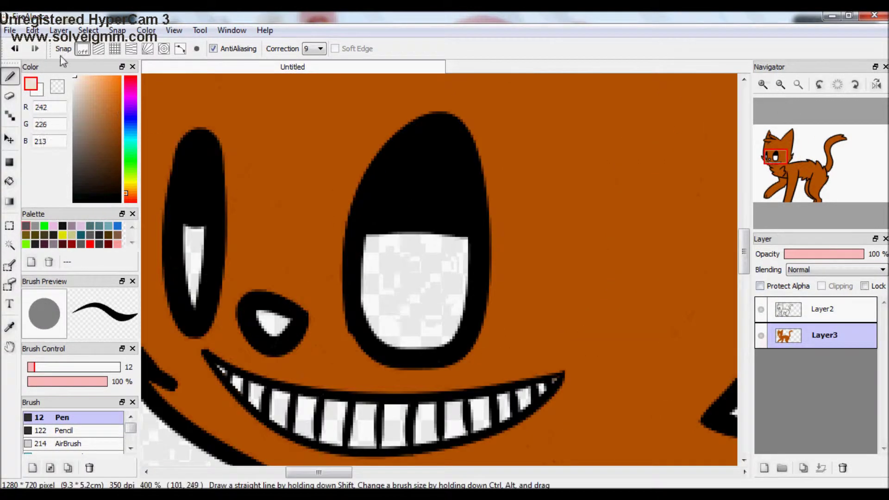
pyautogui.keyDown('alt'); pyautogui.click(184, 222); pyautogui.keyUp('alt')
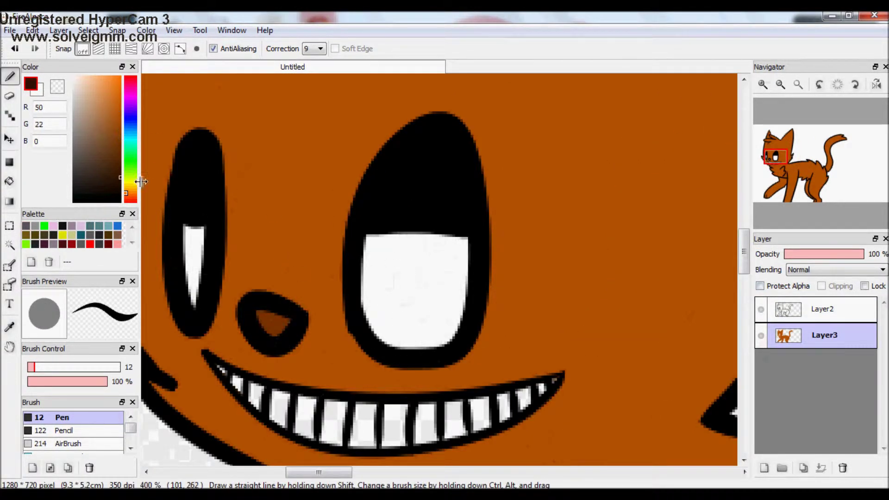
# Add a layer beneath Layer3, color the cat's teeth white on it, and merge Layer3 down into it.
pyautogui.moveTo(778, 163); pyautogui.dragTo(782, 165)
pyautogui.keyDown('alt'); pyautogui.click(354, 232); pyautogui.keyUp('alt')
pyautogui.click(9, 245)
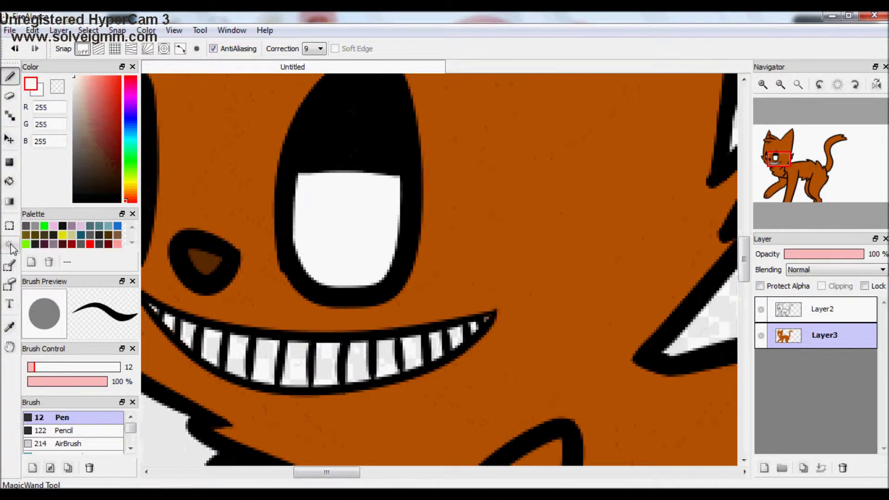
pyautogui.click(231, 49)
pyautogui.click(230, 69)
pyautogui.click(765, 468)
pyautogui.press('b')
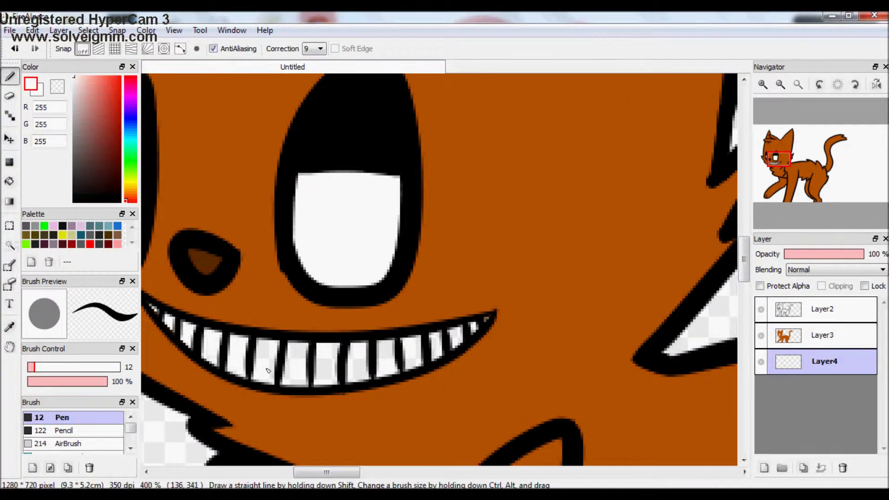
pyautogui.click(823, 334)
pyautogui.click(820, 468)
pyautogui.moveTo(784, 167); pyautogui.dragTo(783, 161)
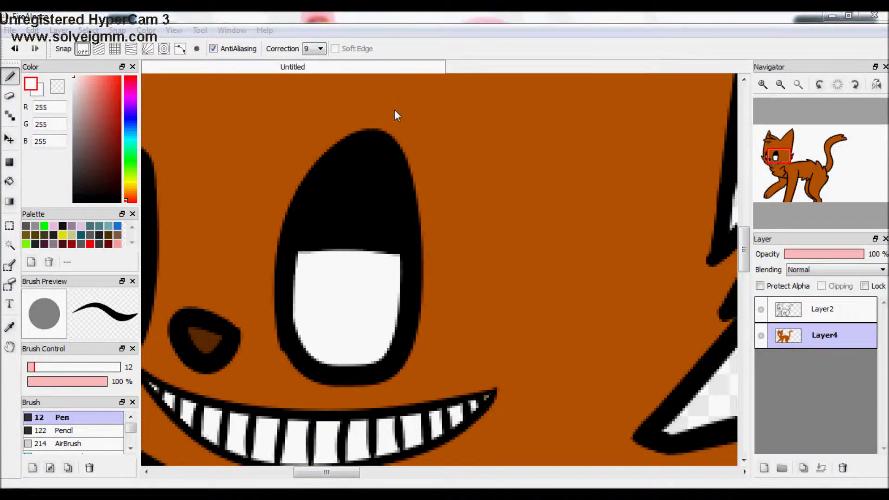
# Save the drawing as Dusty.mdp in the "drawings i srslor need to finish" folder.
pyautogui.hotkey('ctrl', 's')
pyautogui.write('Dusty')
pyautogui.doubleClick(348, 153)
pyautogui.click(752, 468)
# Paint a narrow upright pupil in each eye in orange-yellow (255, 172, 0) with the Pen at size 8, undoing the first yellow attempt.
pyautogui.click(119, 77)
pyautogui.moveTo(126, 199); pyautogui.dragTo(127, 184)
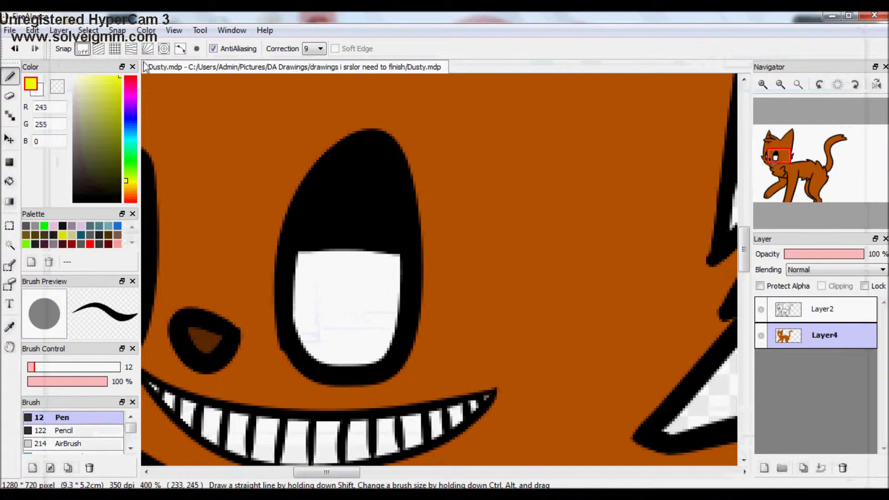
pyautogui.scroll(-4, 707, 176)
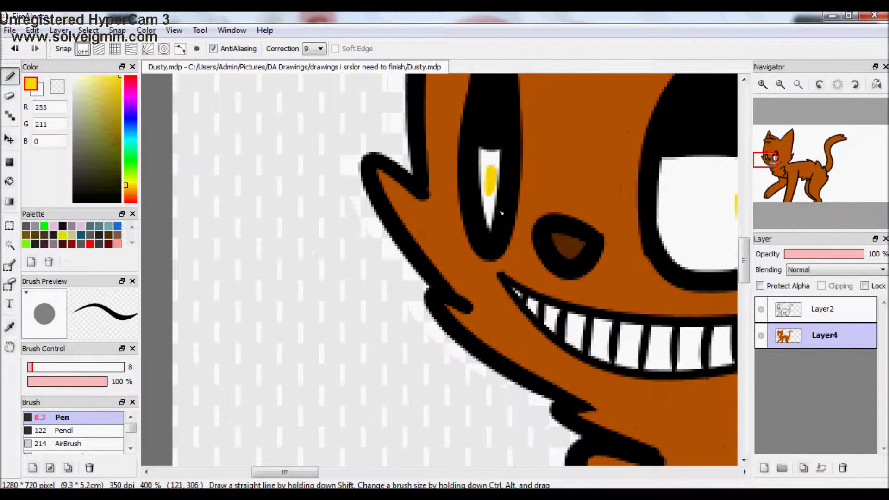
pyautogui.scroll(4, 324, 232)
pyautogui.hotkey('ctrl', 'z')
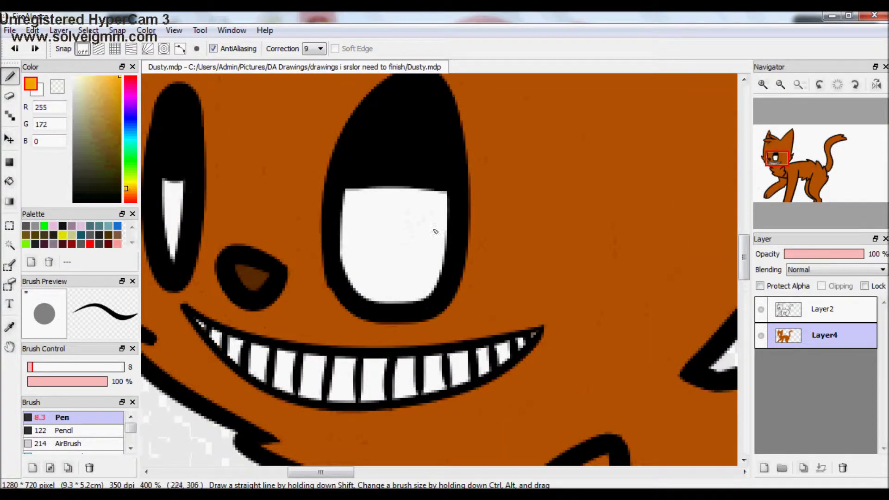
pyautogui.moveTo(429, 215); pyautogui.dragTo(429, 253)
# Turn on Protect Alpha for Layer4 and color the tail tip dark brown (103, 47, 0).
pyautogui.moveTo(779, 160); pyautogui.dragTo(833, 145)
pyautogui.scroll(-1, 463, 231)
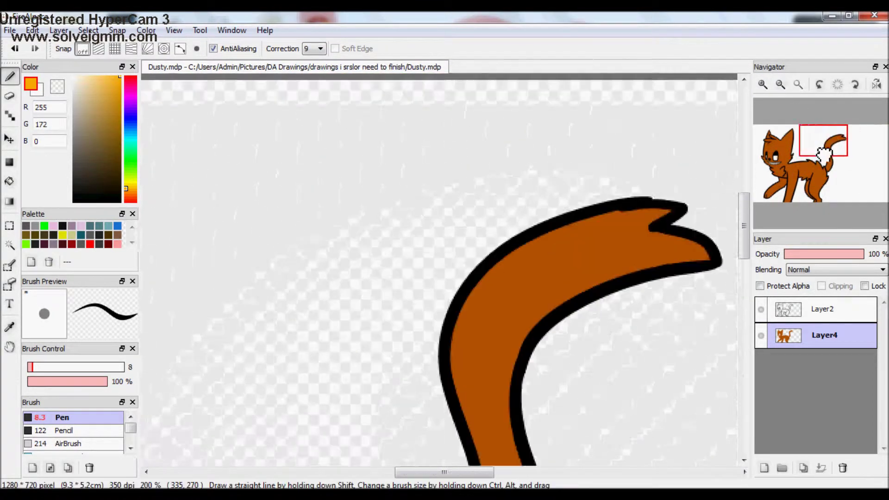
pyautogui.click(759, 285)
pyautogui.click(126, 193)
pyautogui.click(120, 151)
pyautogui.press('g')
pyautogui.scroll(1, 787, 153)
# Erase a gap in the inner edge of the larger ear on Layer2 and draw a black V-shaped notch there.
pyautogui.moveTo(833, 146)
pyautogui.mouseDown()
pyautogui.moveTo(782, 152)
pyautogui.moveTo(799, 140)
pyautogui.mouseUp()
pyautogui.press('b')
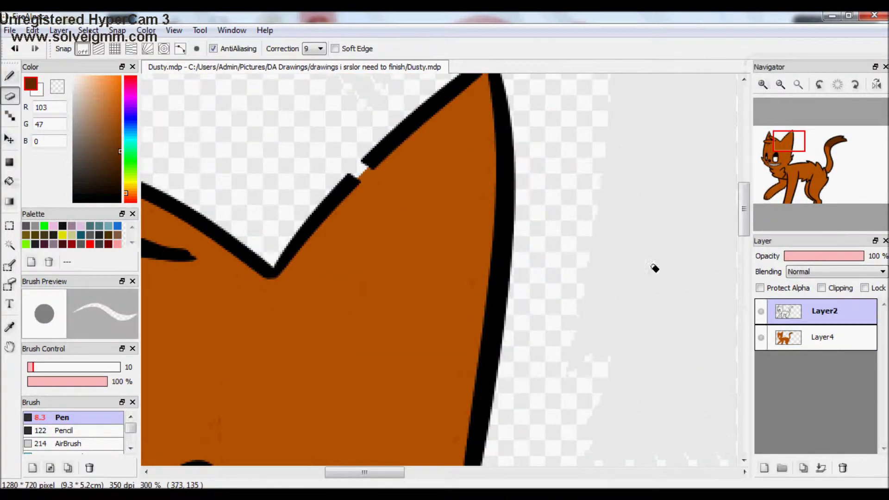
pyautogui.keyDown('alt'); pyautogui.click(385, 147); pyautogui.keyUp('alt')
pyautogui.moveTo(358, 180); pyautogui.dragTo(415, 208)
pyautogui.moveTo(379, 149); pyautogui.dragTo(420, 217)
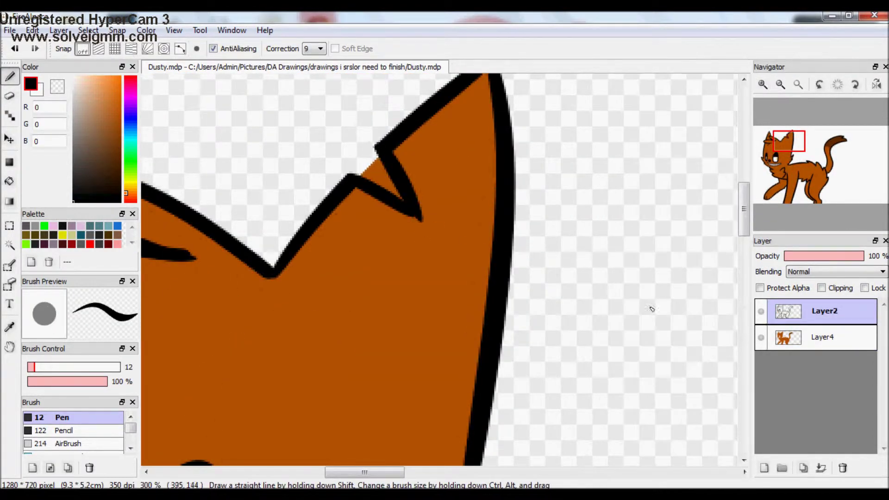
# Erase the orange fill inside the new ear notch on Layer4.
pyautogui.click(824, 337)
pyautogui.press('e')
pyautogui.click(800, 81)
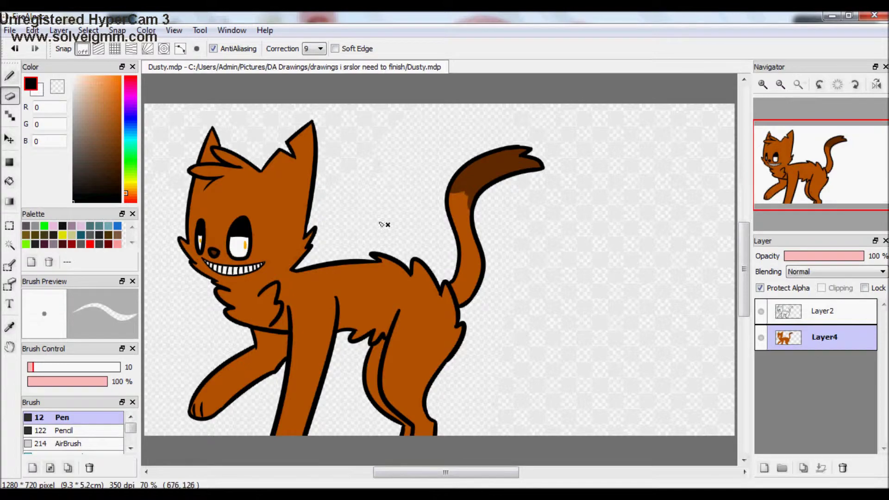
# Duplicate Layer4 and set the copy's opacity to 43%.
pyautogui.keyDown('alt'); pyautogui.click(266, 198); pyautogui.keyUp('alt')
pyautogui.scroll(3, 267, 198)
pyautogui.press('b')
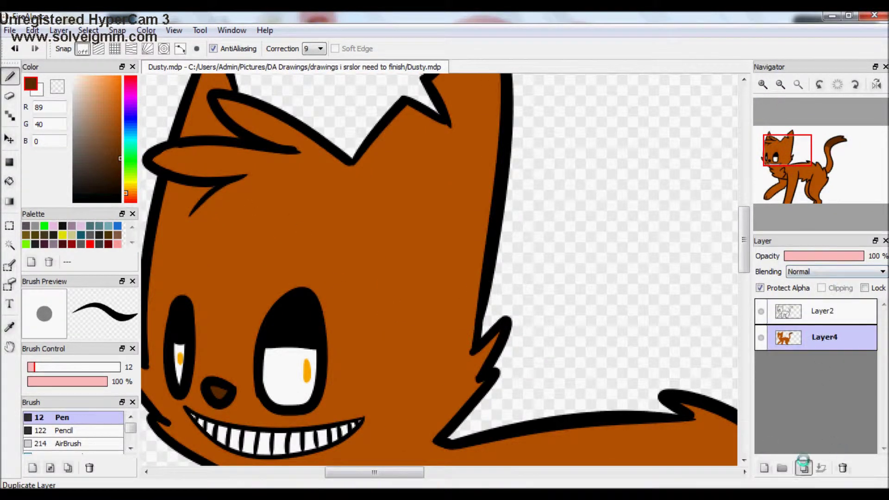
pyautogui.click(804, 467)
pyautogui.moveTo(862, 256); pyautogui.dragTo(820, 256)
# Paint a cross-hatched patch above the larger eye on the duplicate layer, replacing the gray attempt with dark brown strokes at size 12.
pyautogui.click(101, 161)
pyautogui.moveTo(380, 246); pyautogui.dragTo(386, 319)
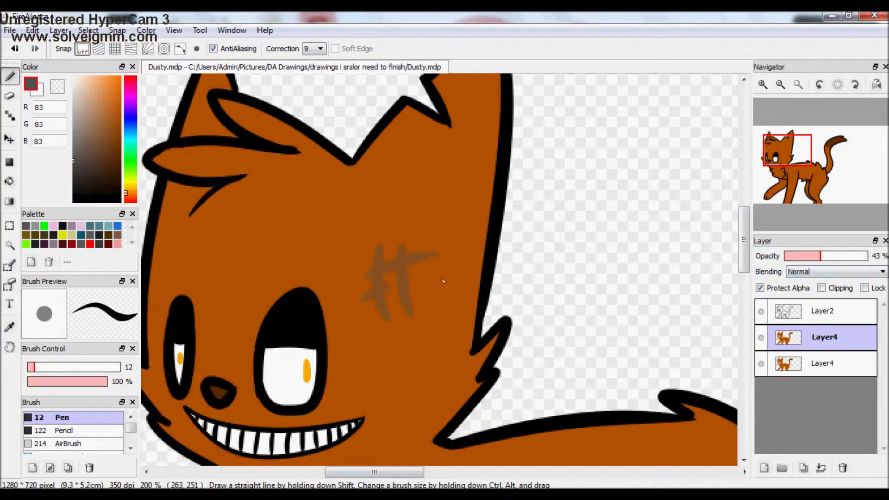
pyautogui.click(120, 153)
pyautogui.moveTo(385, 255); pyautogui.dragTo(391, 322)
pyautogui.moveTo(407, 254); pyautogui.dragTo(405, 318)
pyautogui.moveTo(360, 280); pyautogui.dragTo(430, 278)
pyautogui.moveTo(366, 308); pyautogui.dragTo(426, 297)
# Paint matching dark brown hatched patches on the far side of the face, the chest, the front leg and the hip.
pyautogui.moveTo(370, 370); pyautogui.dragTo(514, 138)
pyautogui.moveTo(435, 282); pyautogui.dragTo(438, 340)
pyautogui.moveTo(451, 278); pyautogui.dragTo(456, 343)
pyautogui.moveTo(442, 296); pyautogui.dragTo(481, 282)
pyautogui.moveTo(782, 172); pyautogui.dragTo(779, 151)
pyautogui.moveTo(345, 262)
pyautogui.mouseDown()
pyautogui.moveTo(361, 263)
pyautogui.moveTo(361, 273)
pyautogui.mouseUp()
pyautogui.moveTo(775, 148); pyautogui.dragTo(770, 176)
pyautogui.moveTo(526, 209)
pyautogui.mouseDown()
pyautogui.moveTo(527, 273)
pyautogui.moveTo(546, 278)
pyautogui.mouseUp()
pyautogui.moveTo(502, 240); pyautogui.dragTo(583, 232)
pyautogui.moveTo(770, 176); pyautogui.dragTo(787, 186)
pyautogui.moveTo(458, 324); pyautogui.dragTo(481, 384)
pyautogui.moveTo(477, 310); pyautogui.dragTo(500, 375)
pyautogui.moveTo(787, 185)
pyautogui.mouseDown()
pyautogui.moveTo(827, 143)
pyautogui.moveTo(778, 141)
pyautogui.moveTo(789, 164)
pyautogui.moveTo(767, 189)
pyautogui.moveTo(783, 160)
pyautogui.mouseUp()
# Color a pointed marking on each cheek bright orange (255, 117, 0) on the lower Layer4.
pyautogui.scroll(1, 370, 231)
pyautogui.moveTo(503, 215)
pyautogui.mouseDown()
pyautogui.moveTo(375, 256)
pyautogui.moveTo(333, 239)
pyautogui.mouseUp()
pyautogui.hotkey('ctrl', 'z')
pyautogui.moveTo(509, 306)
pyautogui.mouseDown()
pyautogui.moveTo(354, 236)
pyautogui.moveTo(506, 248)
pyautogui.mouseUp()
pyautogui.hotkey('ctrl', 'z')
pyautogui.press('g')
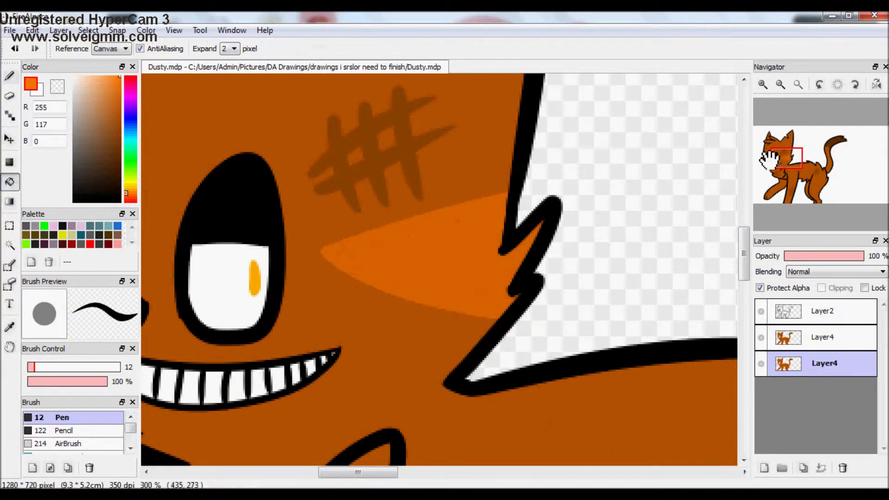
pyautogui.moveTo(787, 157); pyautogui.dragTo(769, 156)
pyautogui.press('b')
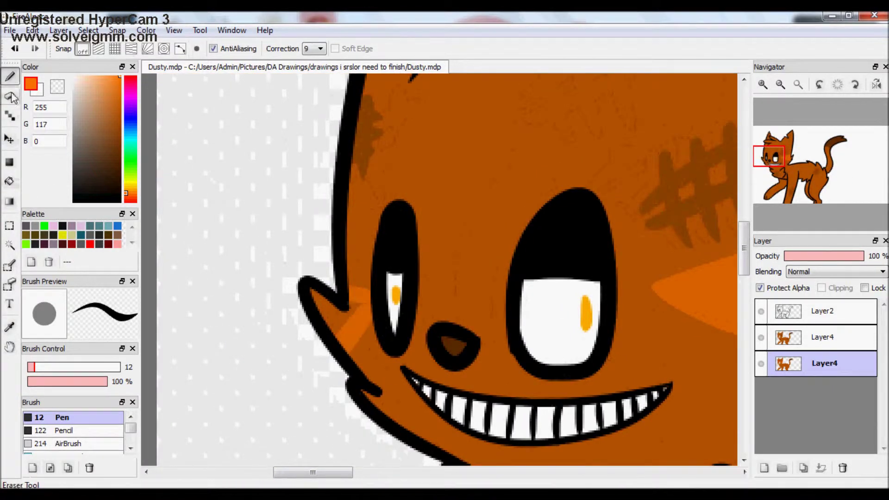
pyautogui.scroll(-4, 782, 135)
# Outline four tapering stripes along the cat's back and fill them bright orange (255, 117, 0).
pyautogui.scroll(3, 783, 132)
pyautogui.moveTo(479, 217); pyautogui.dragTo(646, 199)
pyautogui.moveTo(805, 139); pyautogui.dragTo(811, 172)
pyautogui.moveTo(377, 153)
pyautogui.mouseDown()
pyautogui.moveTo(433, 148)
pyautogui.moveTo(484, 211)
pyautogui.mouseUp()
pyautogui.press('g')
pyautogui.click(217, 208)
pyautogui.click(315, 204)
pyautogui.click(403, 181)
pyautogui.click(482, 185)
pyautogui.press('b')
pyautogui.scroll(-4, 787, 167)
# Add a layer on top and draw a round brooch with crossing tie ends in black at the neck, erasing the lines inside it.
pyautogui.hotkey('ctrl', 'shift', 'n')
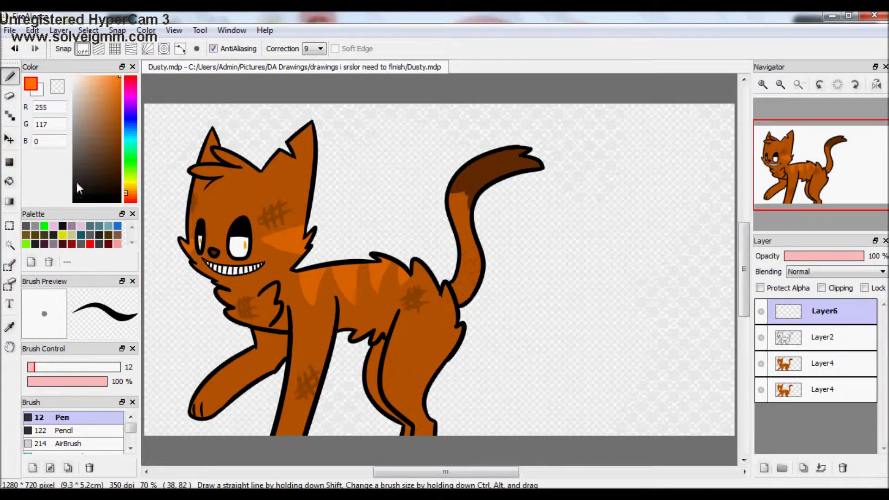
pyautogui.moveTo(76, 180); pyautogui.dragTo(73, 202)
pyautogui.scroll(2, 421, 271)
pyautogui.moveTo(404, 266); pyautogui.dragTo(432, 252)
pyautogui.press('e')
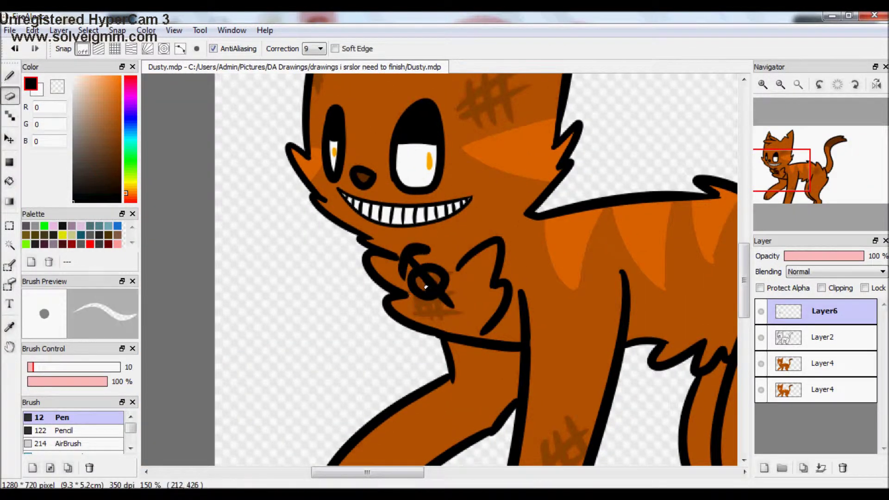
# Draw the cape's outline in black from the brooch back toward the tail, plus a small flap at the chest.
pyautogui.click(10, 75)
pyautogui.moveTo(444, 282); pyautogui.dragTo(681, 203)
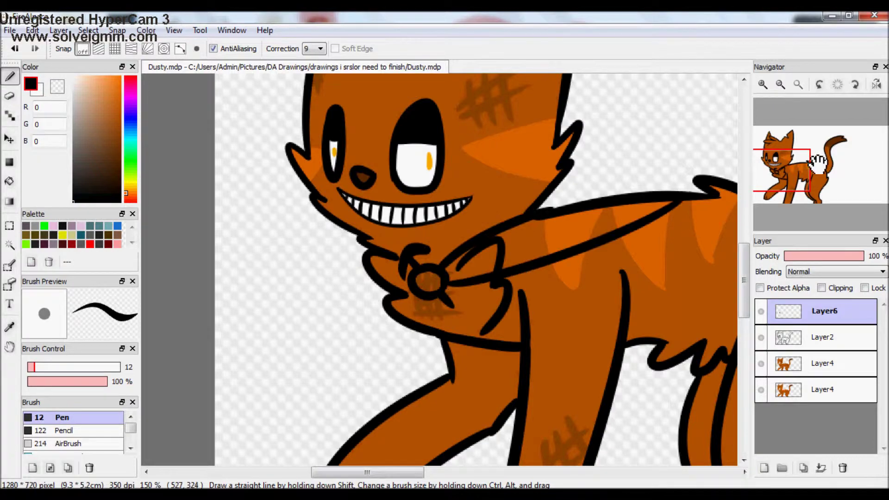
pyautogui.moveTo(781, 170); pyautogui.dragTo(803, 161)
pyautogui.hotkey('ctrl', 'z')
pyautogui.moveTo(218, 366); pyautogui.dragTo(579, 289)
pyautogui.moveTo(303, 299); pyautogui.dragTo(634, 194)
pyautogui.moveTo(141, 347); pyautogui.dragTo(318, 248)
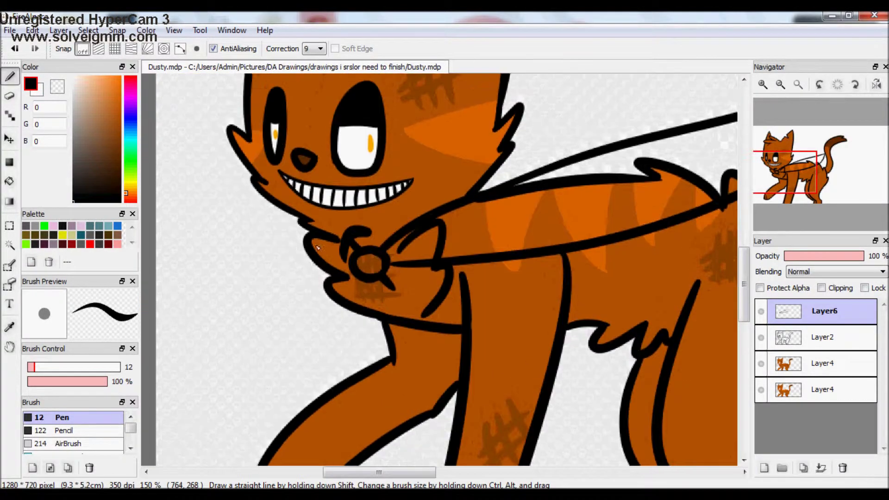
pyautogui.hotkey('ctrl', '+')
# Erase the body lines covered by the cape and chest flap on Layer2, enlarging the eraser to size 37 for the back.
pyautogui.click(824, 337)
pyautogui.press('e')
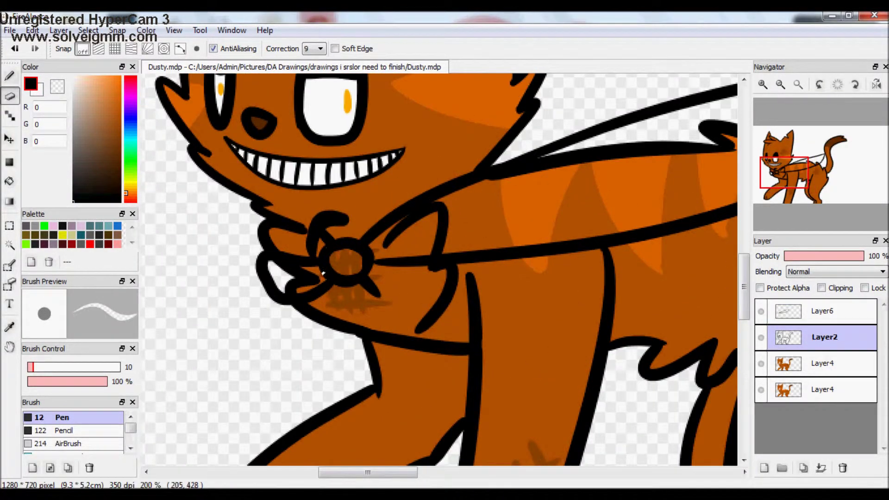
pyautogui.moveTo(844, 134); pyautogui.dragTo(867, 126)
pyautogui.click(51, 367)
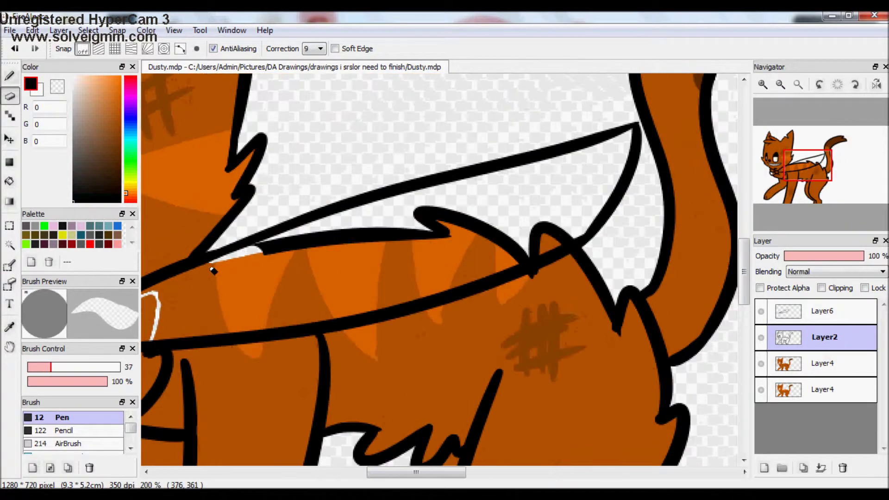
pyautogui.moveTo(213, 264)
pyautogui.mouseDown()
pyautogui.moveTo(490, 218)
pyautogui.moveTo(572, 245)
pyautogui.mouseUp()
# Add a layer directly above Layer2 and hide both Layer4 layers.
pyautogui.click(764, 468)
pyautogui.moveTo(825, 311); pyautogui.dragTo(817, 353)
pyautogui.moveTo(817, 353); pyautogui.dragTo(817, 352)
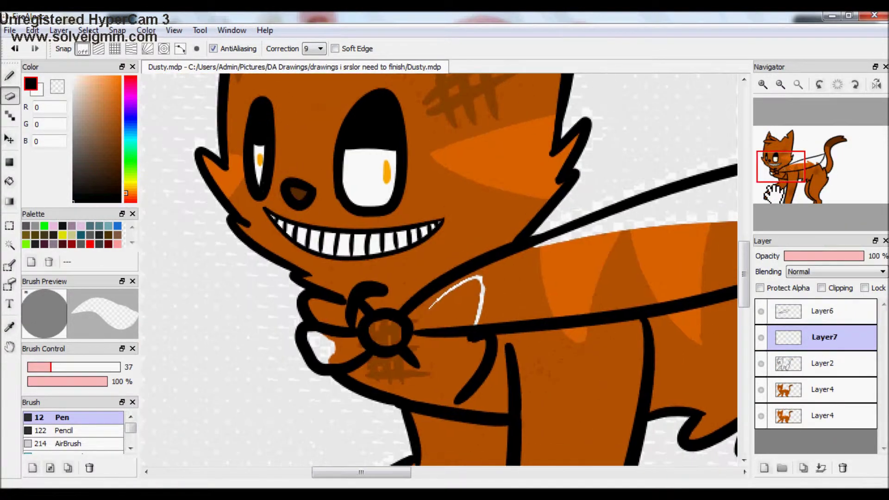
pyautogui.click(824, 389)
pyautogui.click(806, 337)
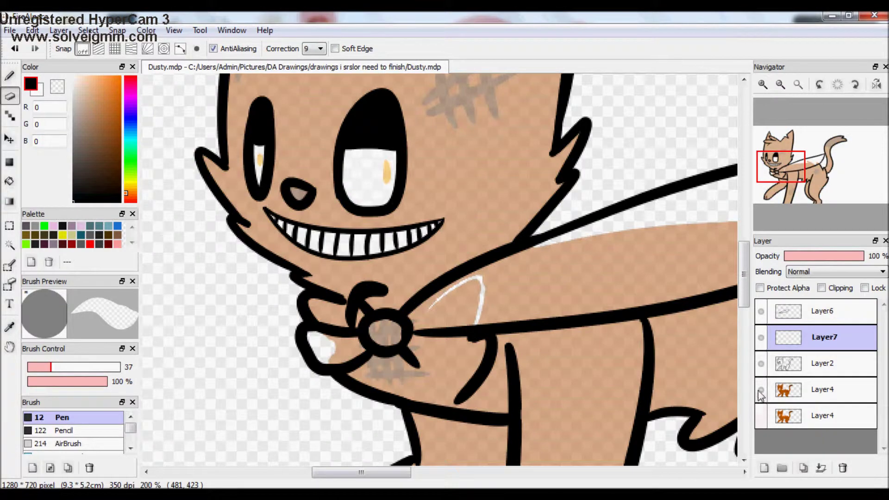
pyautogui.click(761, 415)
pyautogui.click(761, 416)
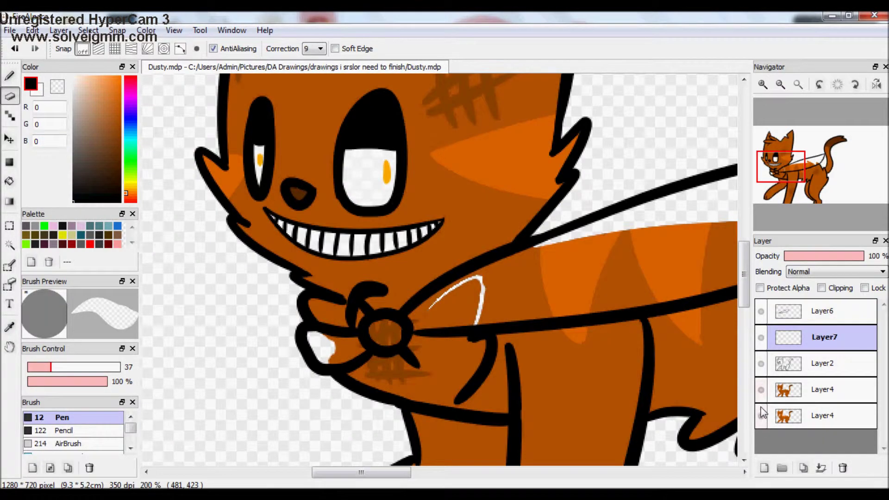
pyautogui.click(761, 390)
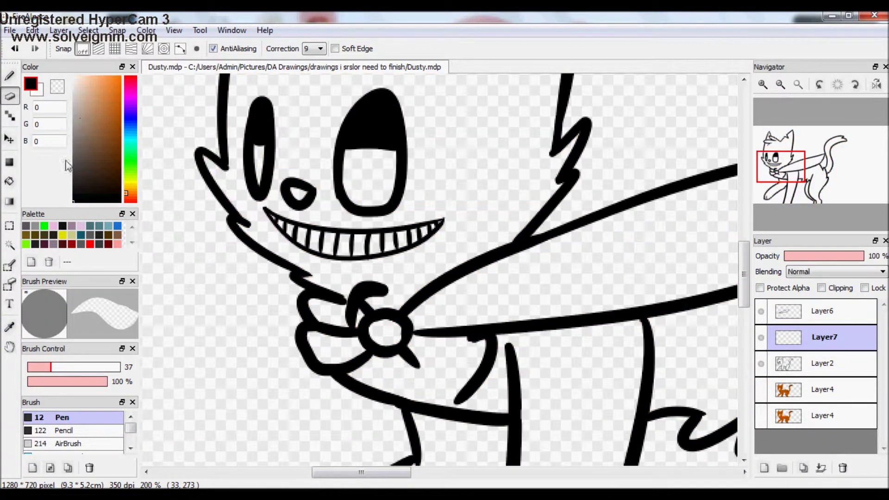
# Paint the brooch golden yellow with a lighter highlight streak on Layer7, undoing the darker shading.
pyautogui.press('b')
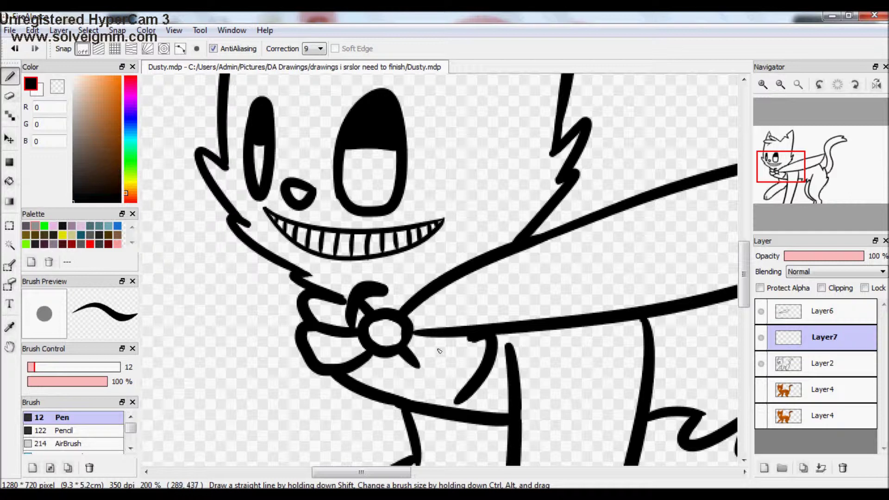
pyautogui.click(762, 85)
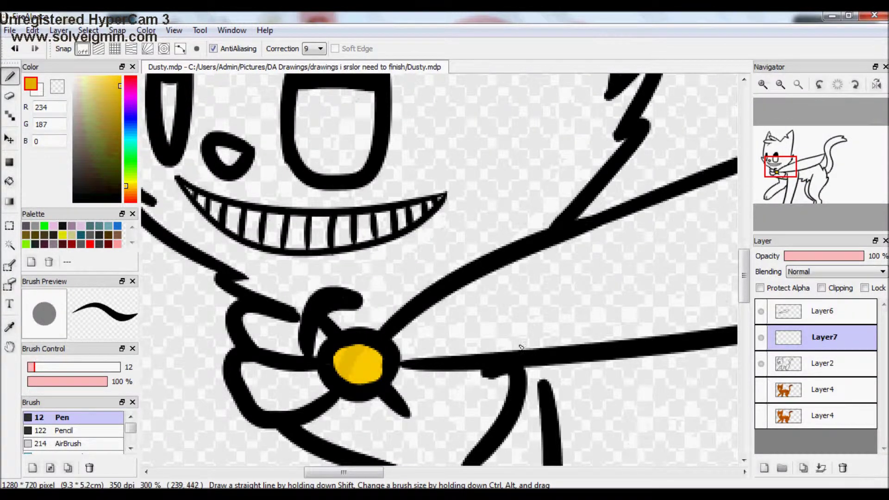
pyautogui.hotkey('ctrl', 'z')
pyautogui.click(108, 75)
pyautogui.moveTo(778, 165); pyautogui.dragTo(774, 168)
# Paint the chest flap and fill the large cape area with brown (66, 39, 22).
pyautogui.click(121, 178)
pyautogui.click(134, 195)
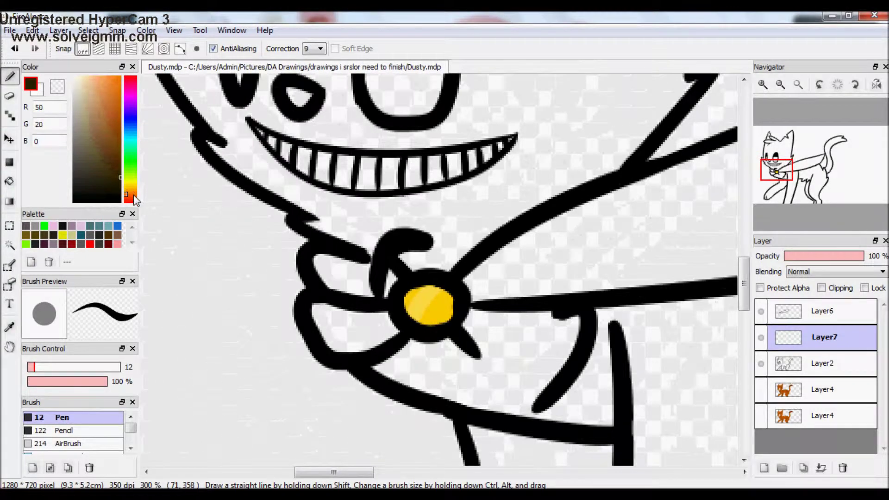
pyautogui.moveTo(347, 338)
pyautogui.mouseDown()
pyautogui.moveTo(362, 318)
pyautogui.moveTo(384, 324)
pyautogui.moveTo(339, 354)
pyautogui.mouseUp()
pyautogui.click(105, 169)
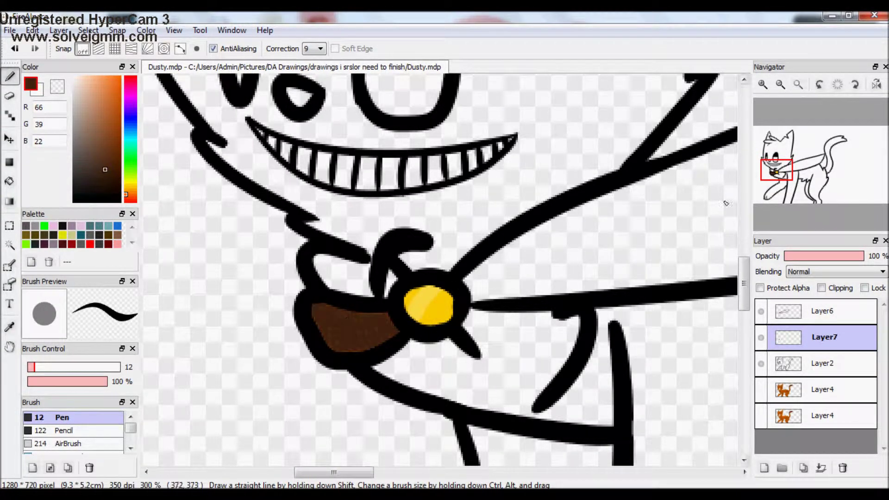
pyautogui.click(780, 83)
pyautogui.click(9, 181)
pyautogui.click(347, 264)
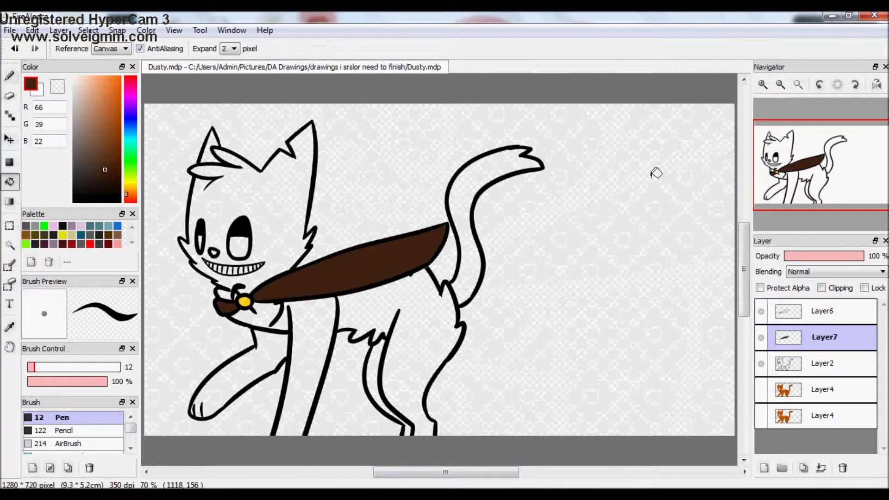
# Show both Layer4 layers and touch up the black rump outline on Layer2 where it meets the cape.
pyautogui.click(760, 389)
pyautogui.click(761, 415)
pyautogui.click(763, 84)
pyautogui.click(763, 83)
pyautogui.click(824, 363)
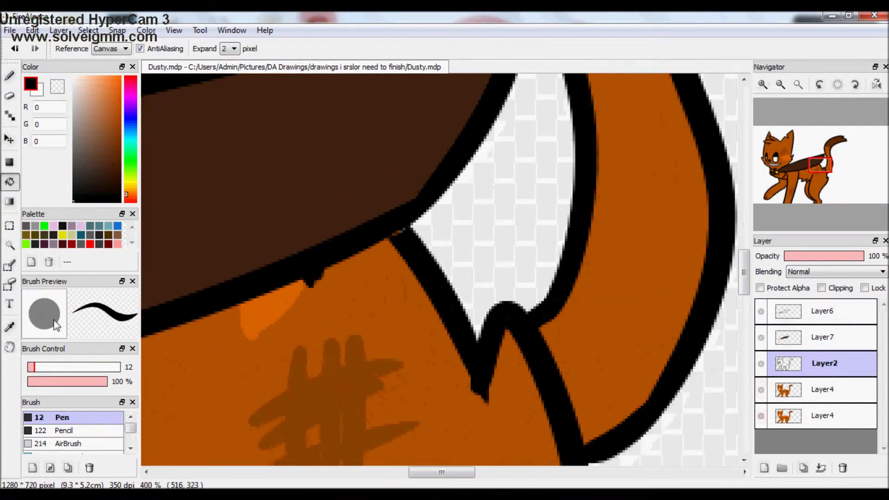
pyautogui.press('b')
pyautogui.click(797, 84)
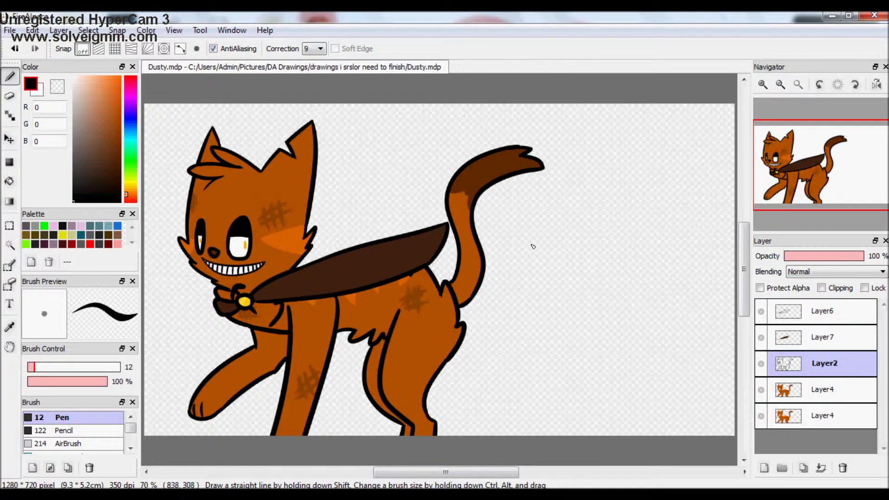
# Add a layer on top and handwrite "Dusty" in black beside the cat, with an underline beneath it.
pyautogui.click(765, 468)
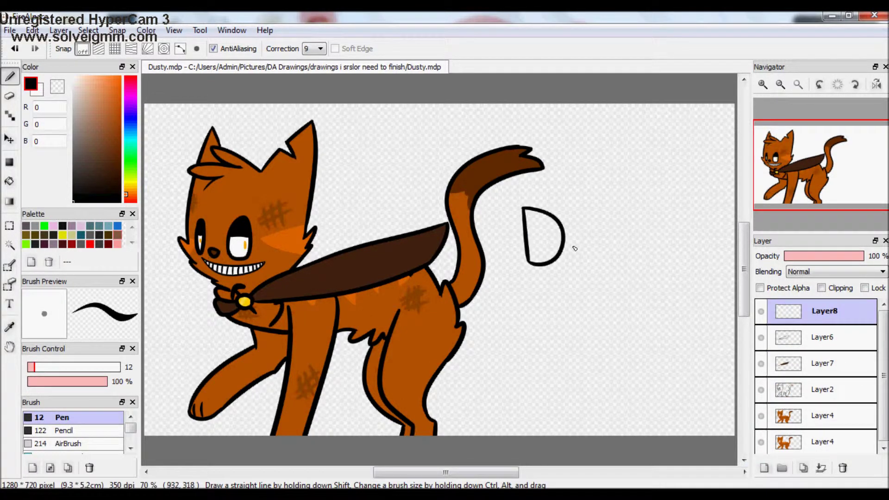
pyautogui.moveTo(533, 244); pyautogui.dragTo(551, 245)
pyautogui.moveTo(567, 241); pyautogui.dragTo(555, 264)
pyautogui.moveTo(574, 230); pyautogui.dragTo(576, 266)
pyautogui.moveTo(562, 244); pyautogui.dragTo(588, 241)
pyautogui.moveTo(618, 241); pyautogui.dragTo(632, 262)
pyautogui.moveTo(646, 234); pyautogui.dragTo(629, 264)
pyautogui.moveTo(537, 279); pyautogui.dragTo(680, 268)
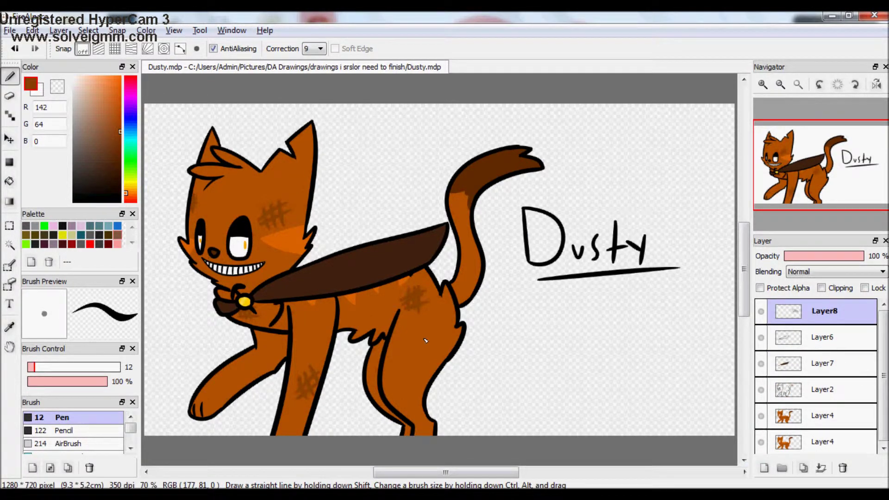
# Paint a row of four round swatches under the name at Pen size 41: medium brown, dark brown, burnt orange and bright orange.
pyautogui.moveTo(34, 367); pyautogui.dragTo(52, 367)
pyautogui.click(540, 313)
pyautogui.click(120, 151)
pyautogui.click(581, 313)
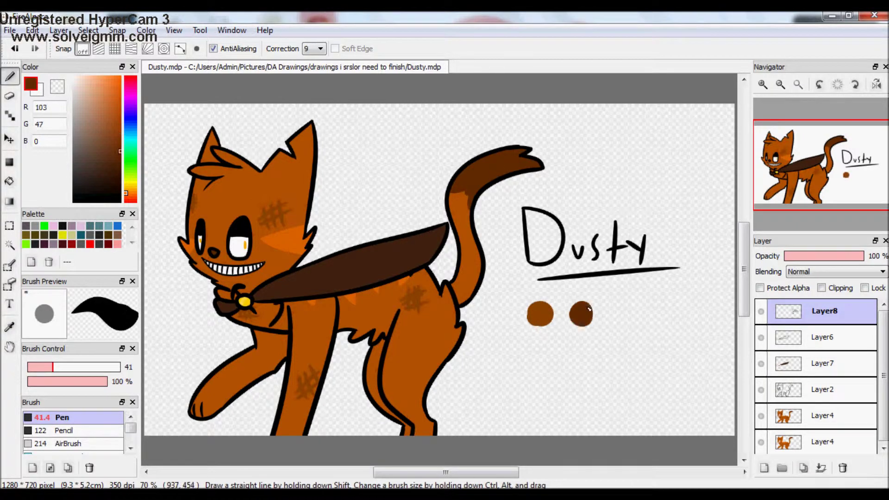
pyautogui.click(120, 114)
pyautogui.click(624, 315)
pyautogui.click(120, 92)
pyautogui.click(666, 316)
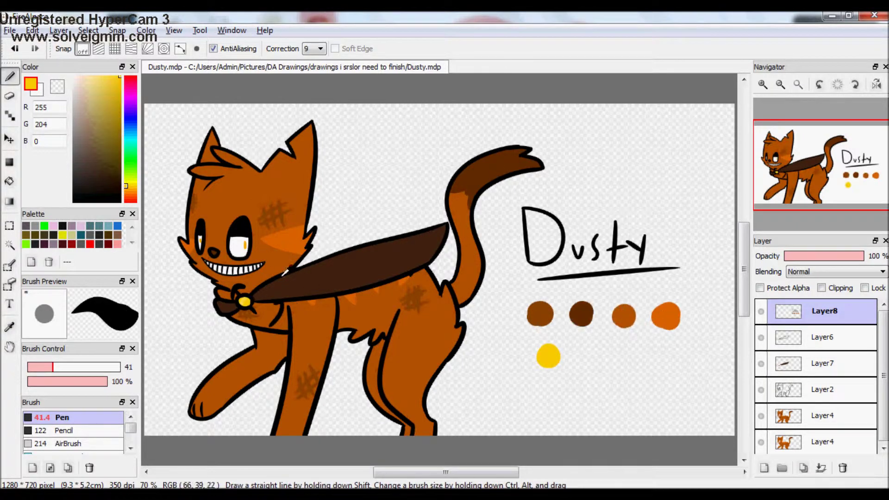
# Complete the second swatch row with cape brown, dark brown and golden orange, and start a third row with pale yellow (255, 217, 68).
pyautogui.click(591, 357)
pyautogui.scroll(3, 231, 250)
pyautogui.scroll(-3, 231, 250)
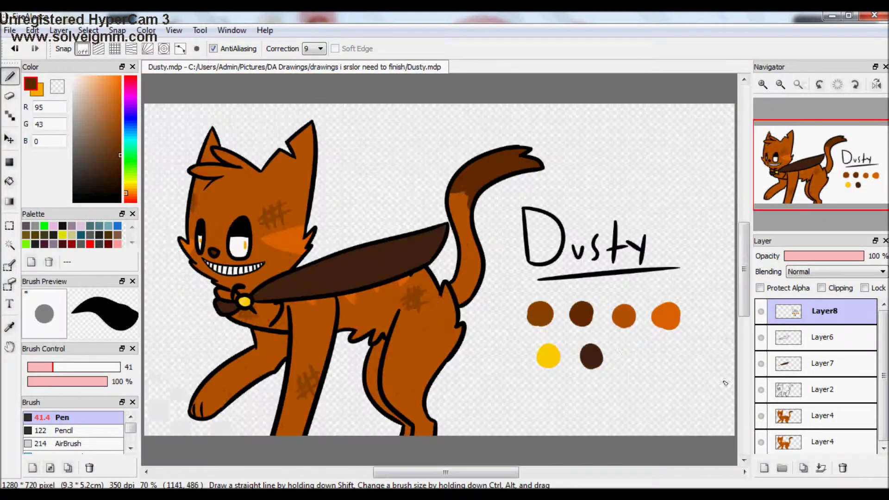
pyautogui.click(116, 79)
pyautogui.click(671, 360)
pyautogui.scroll(3, 440, 269)
pyautogui.click(108, 77)
pyautogui.scroll(-3, 439, 269)
pyautogui.click(550, 398)
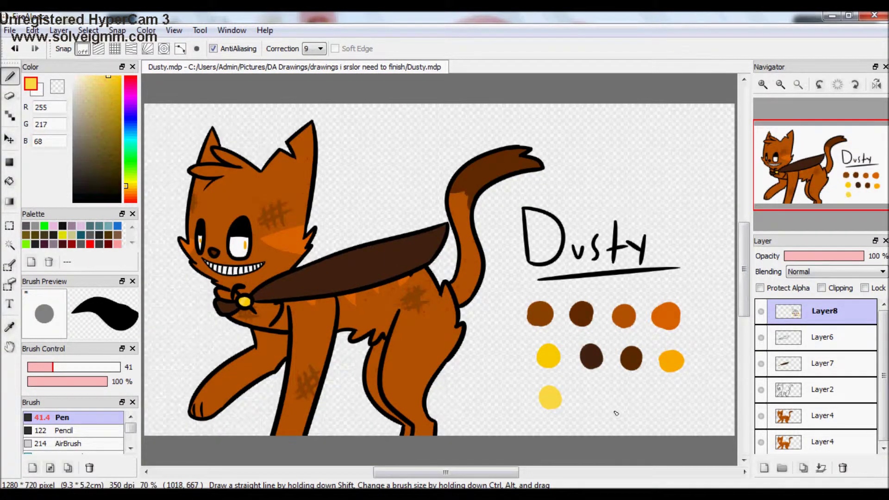
pyautogui.keyDown('alt'); pyautogui.click(187, 199); pyautogui.keyUp('alt')
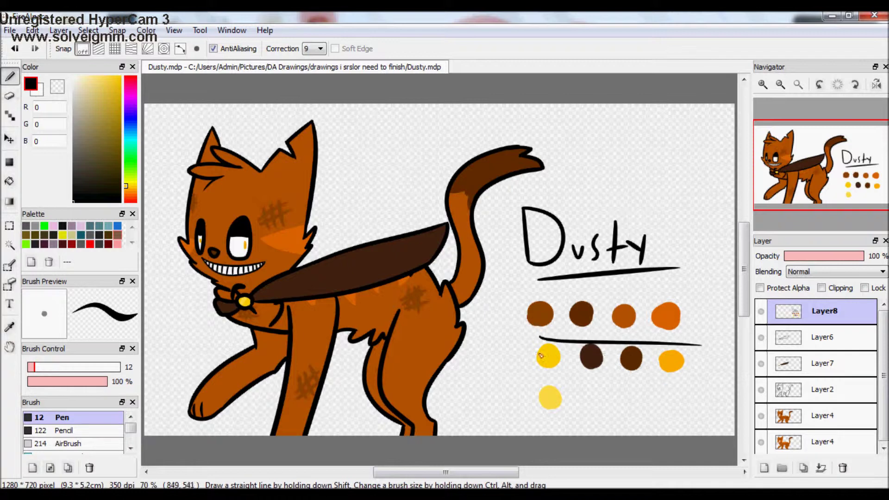
pyautogui.keyDown('alt'); pyautogui.click(601, 356); pyautogui.keyUp('alt')
pyautogui.hotkey('ctrl', 'z')
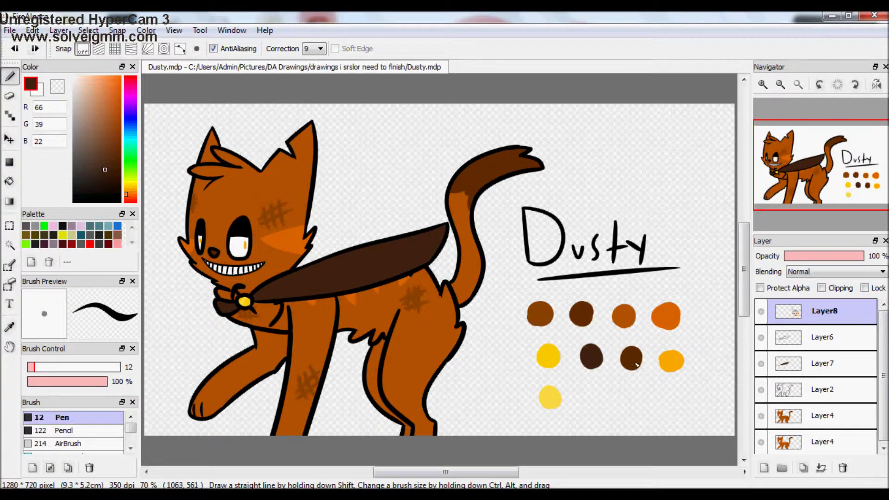
pyautogui.keyDown('alt'); pyautogui.click(511, 179); pyautogui.keyUp('alt')
pyautogui.keyDown('alt'); pyautogui.click(551, 399); pyautogui.keyUp('alt')
pyautogui.click(55, 367)
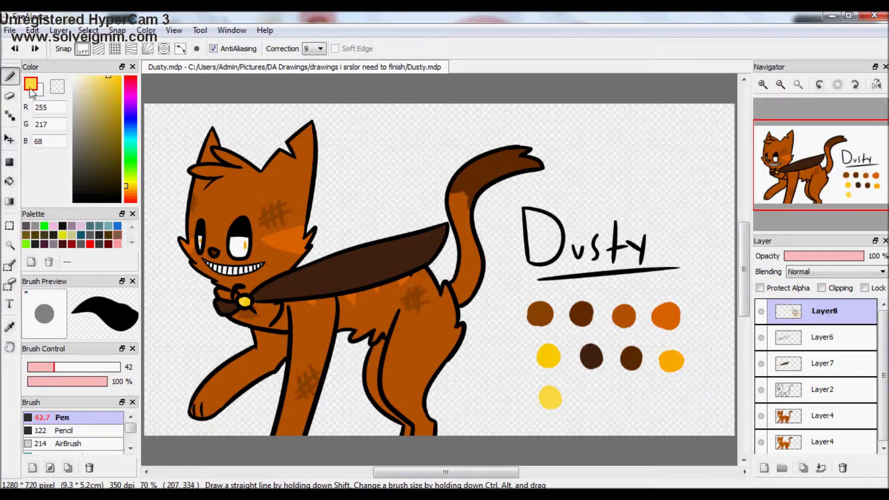
# Lasso the pale yellow swatch and move it beneath the golden orange swatch.
pyautogui.click(9, 225)
pyautogui.moveTo(532, 384); pyautogui.dragTo(661, 391)
pyautogui.hotkey('ctrl', 't')
pyautogui.moveTo(551, 399); pyautogui.dragTo(675, 392)
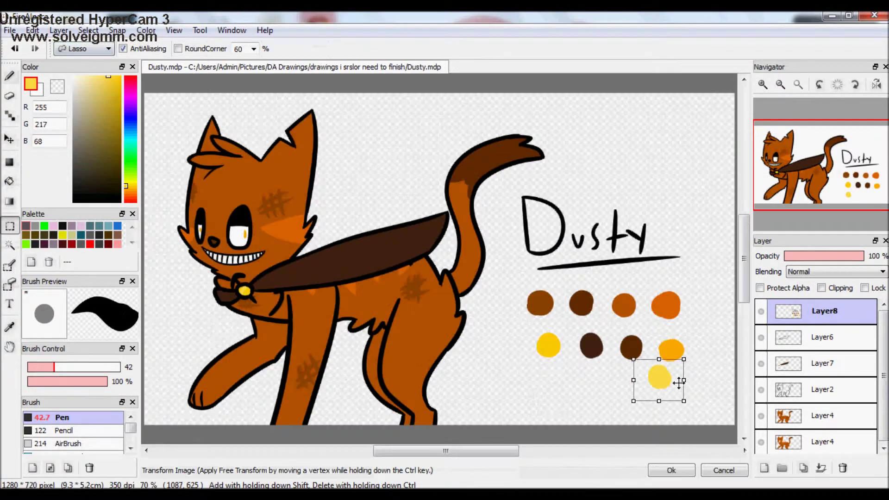
pyautogui.press('Return')
# Lasso the yellow and cape brown swatches, move them down into the third row, and erase the pale yellow swatch.
pyautogui.moveTo(528, 367)
pyautogui.mouseDown()
pyautogui.moveTo(611, 359)
pyautogui.moveTo(614, 366)
pyautogui.moveTo(579, 370)
pyautogui.moveTo(579, 380)
pyautogui.mouseUp()
pyautogui.hotkey('ctrl', 't')
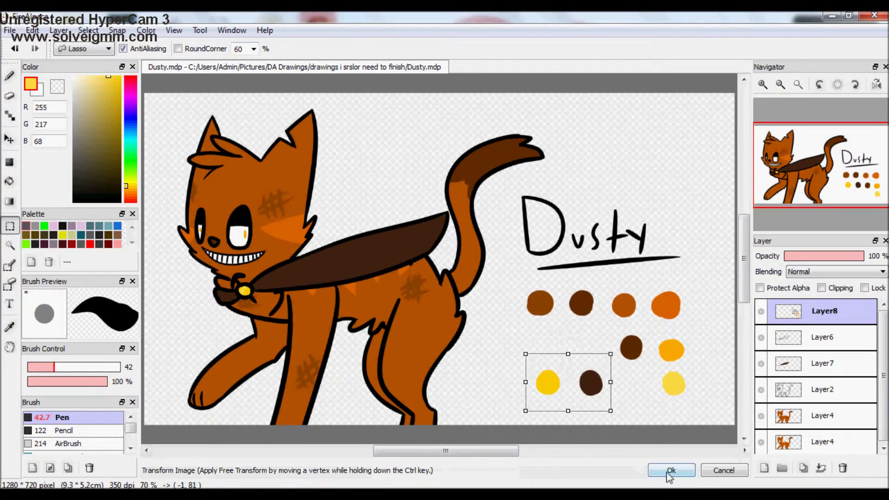
pyautogui.click(671, 469)
pyautogui.press('e')
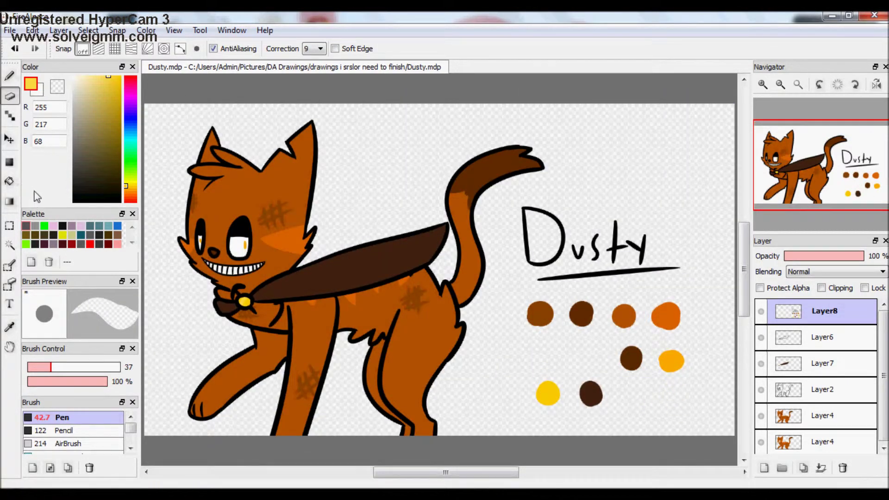
# Draw a black divider line between the second and third swatch rows at Pen size 12.
pyautogui.press('b')
pyautogui.moveTo(537, 378)
pyautogui.mouseDown()
pyautogui.moveTo(722, 385)
pyautogui.moveTo(695, 381)
pyautogui.mouseUp()
pyautogui.hotkey('ctrl', 'z')
pyautogui.press('m')
pyautogui.moveTo(609, 359); pyautogui.dragTo(689, 377)
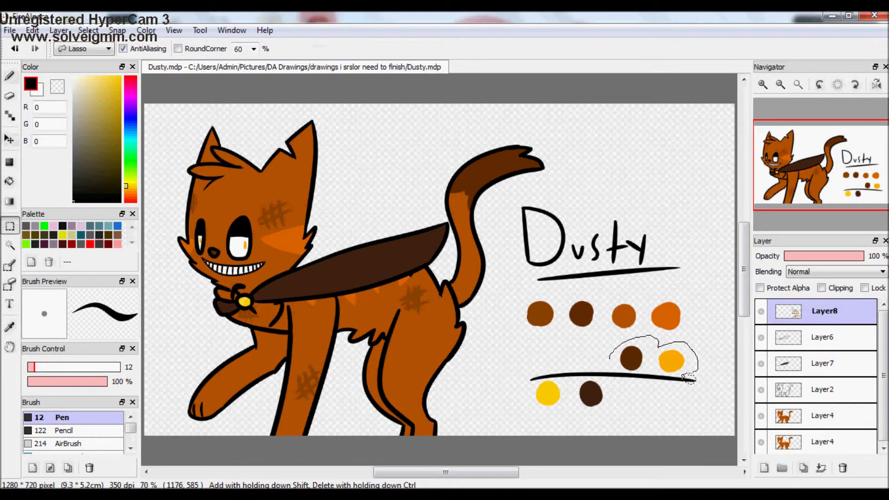
pyautogui.hotkey('ctrl', 't')
pyautogui.moveTo(629, 324); pyautogui.dragTo(577, 324)
pyautogui.click(722, 470)
# Lasso the dark brown and golden orange swatches in the second row and move them beneath the first two swatches of the top row.
pyautogui.moveTo(615, 358)
pyautogui.mouseDown()
pyautogui.moveTo(690, 345)
pyautogui.moveTo(364, 291)
pyautogui.mouseUp()
pyautogui.scroll(3, 695, 347)
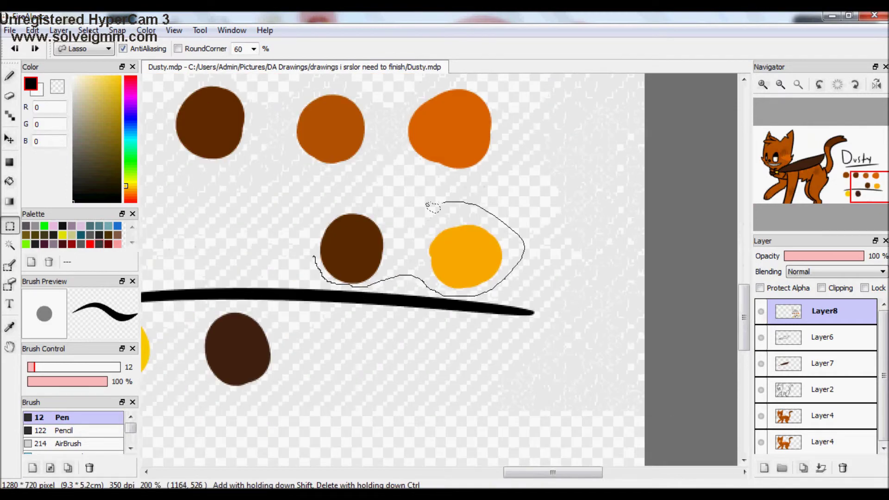
pyautogui.moveTo(428, 204); pyautogui.dragTo(315, 256)
pyautogui.hotkey('ctrl', 't')
pyautogui.press('Escape')
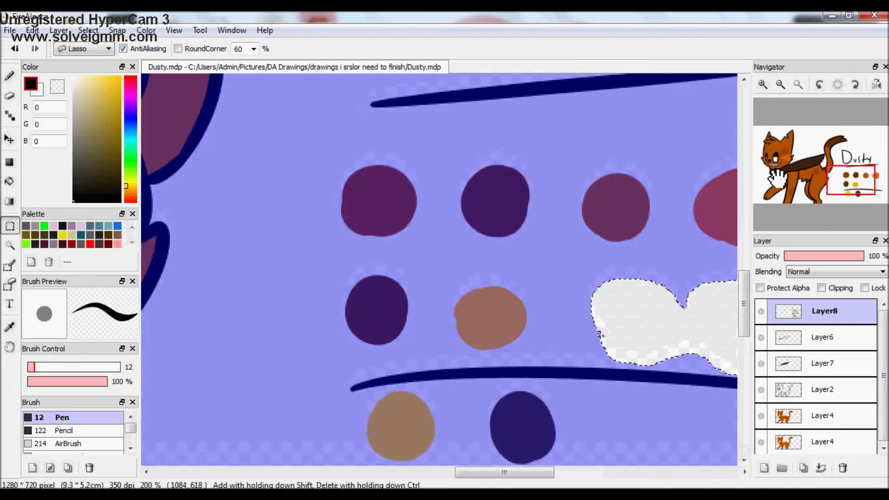